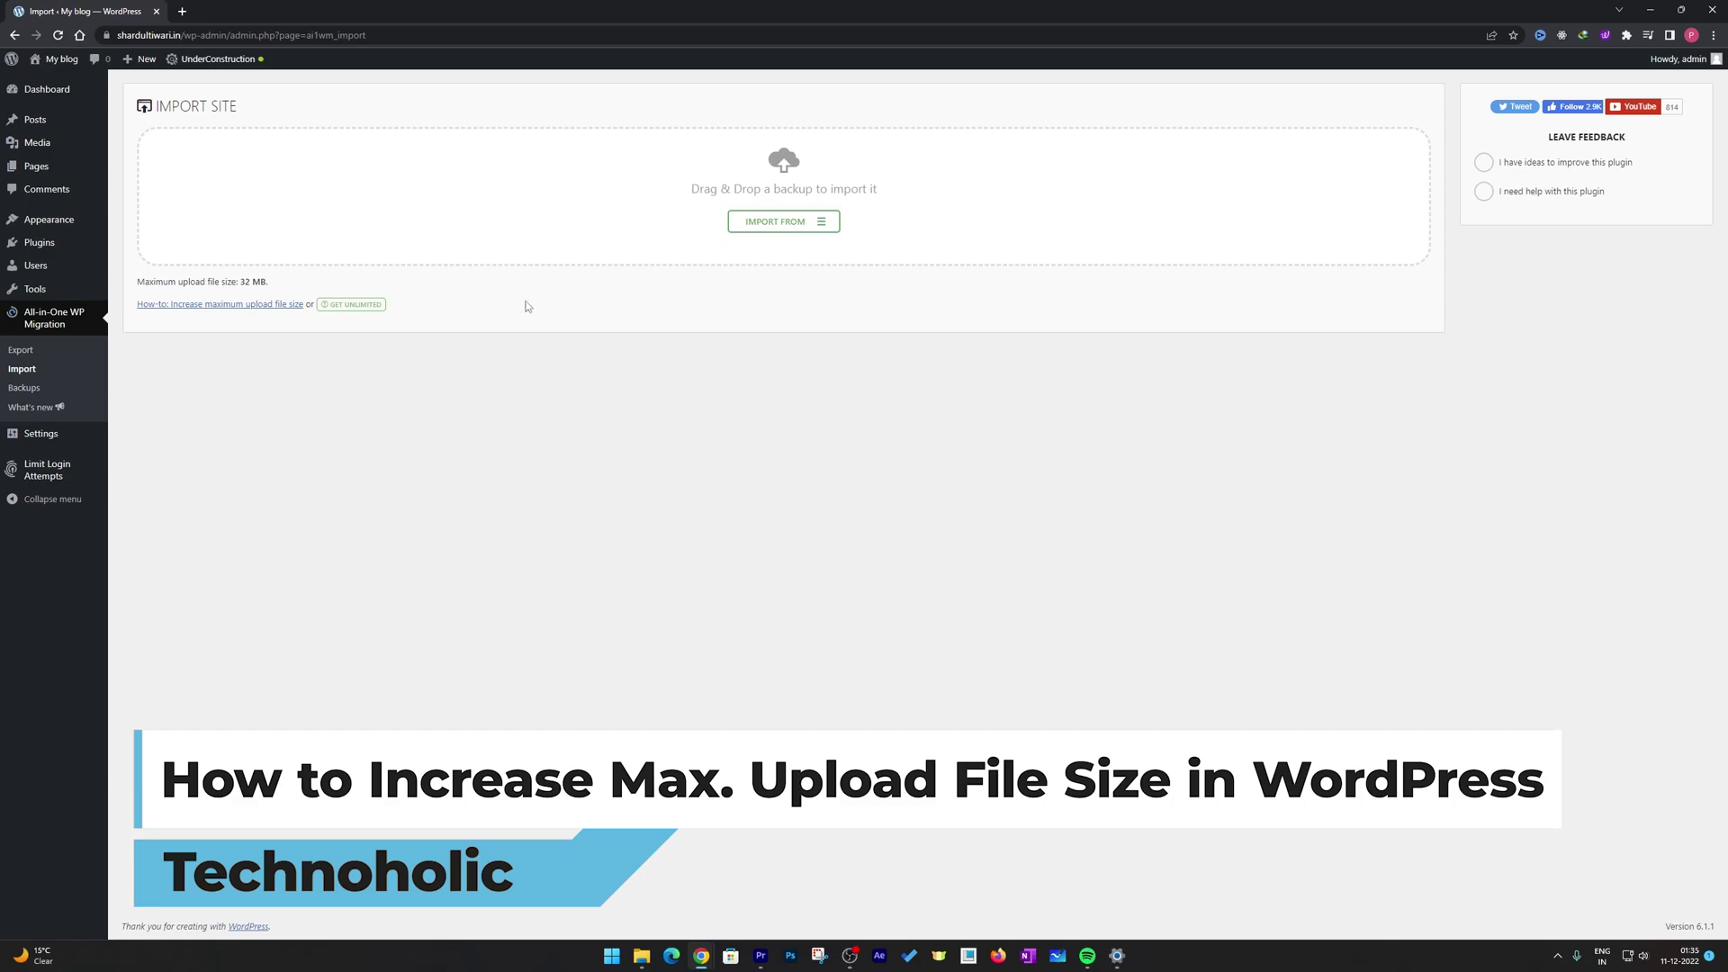
# Highlight the current 32 MB upload limit, then clear the selection
pyautogui.moveTo(272, 285)
pyautogui.mouseDown()
pyautogui.moveTo(138, 297)
pyautogui.moveTo(283, 278)
pyautogui.mouseUp()
pyautogui.click(142, 293)
pyautogui.click(351, 279)
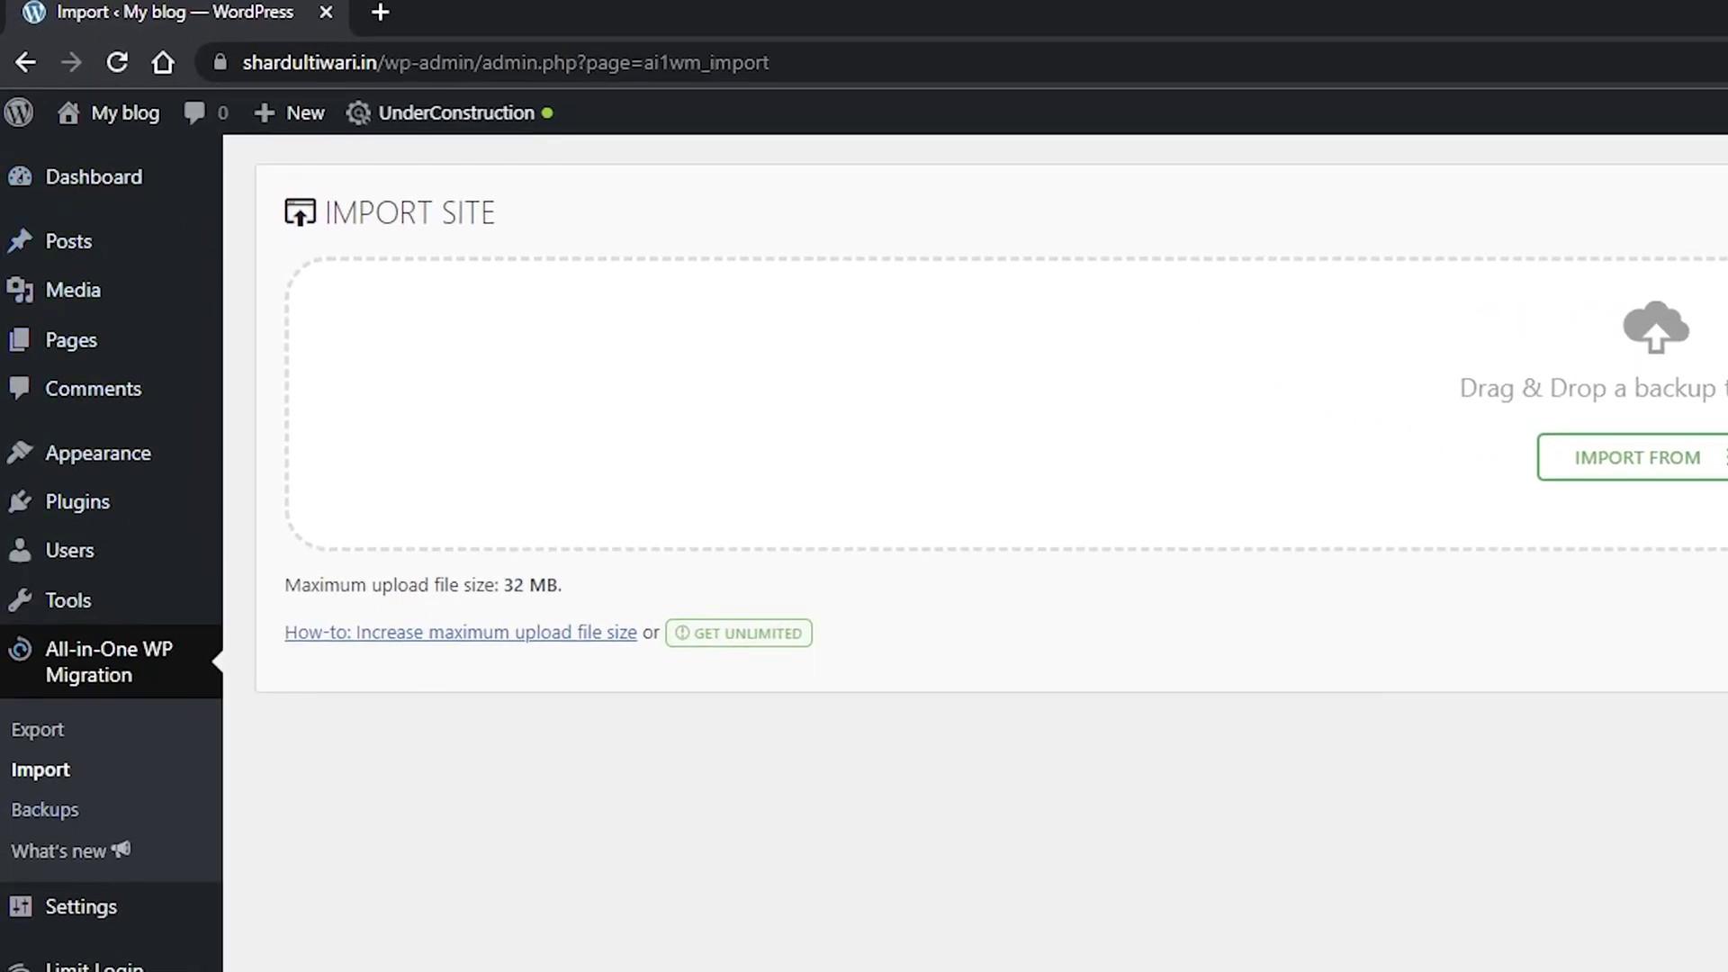
# Search the plugin directory for 'file manager', then install and activate File Manager
pyautogui.moveTo(97, 522)
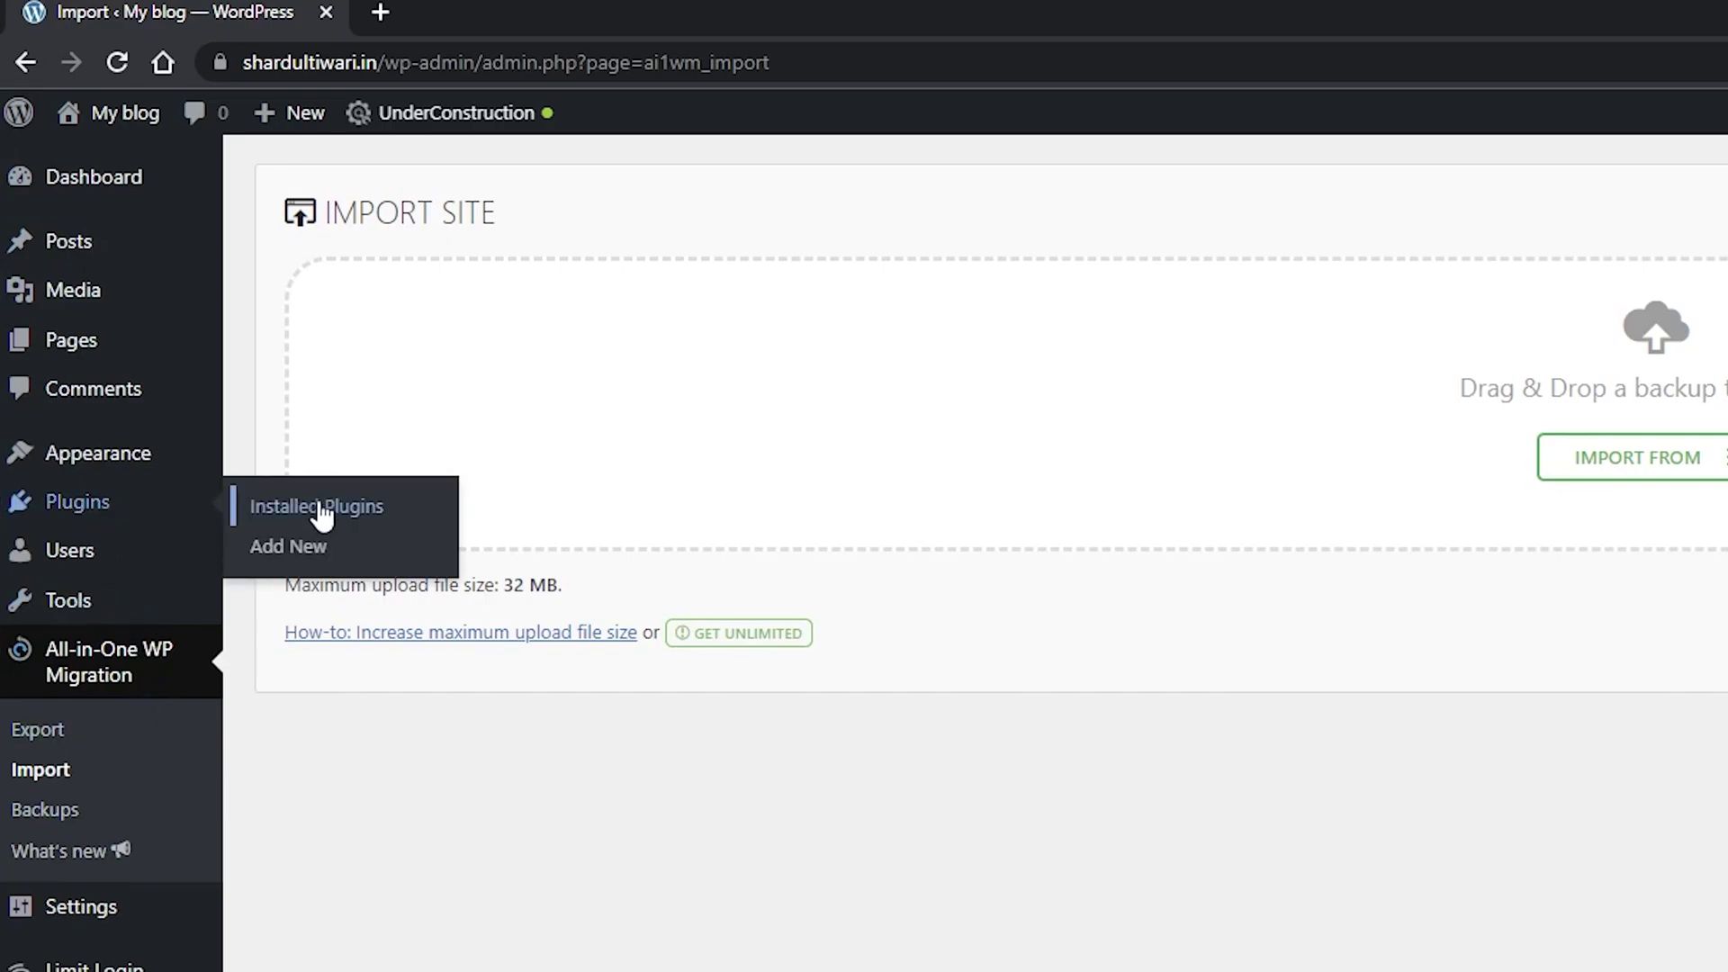
pyautogui.click(309, 563)
pyautogui.click(1560, 130)
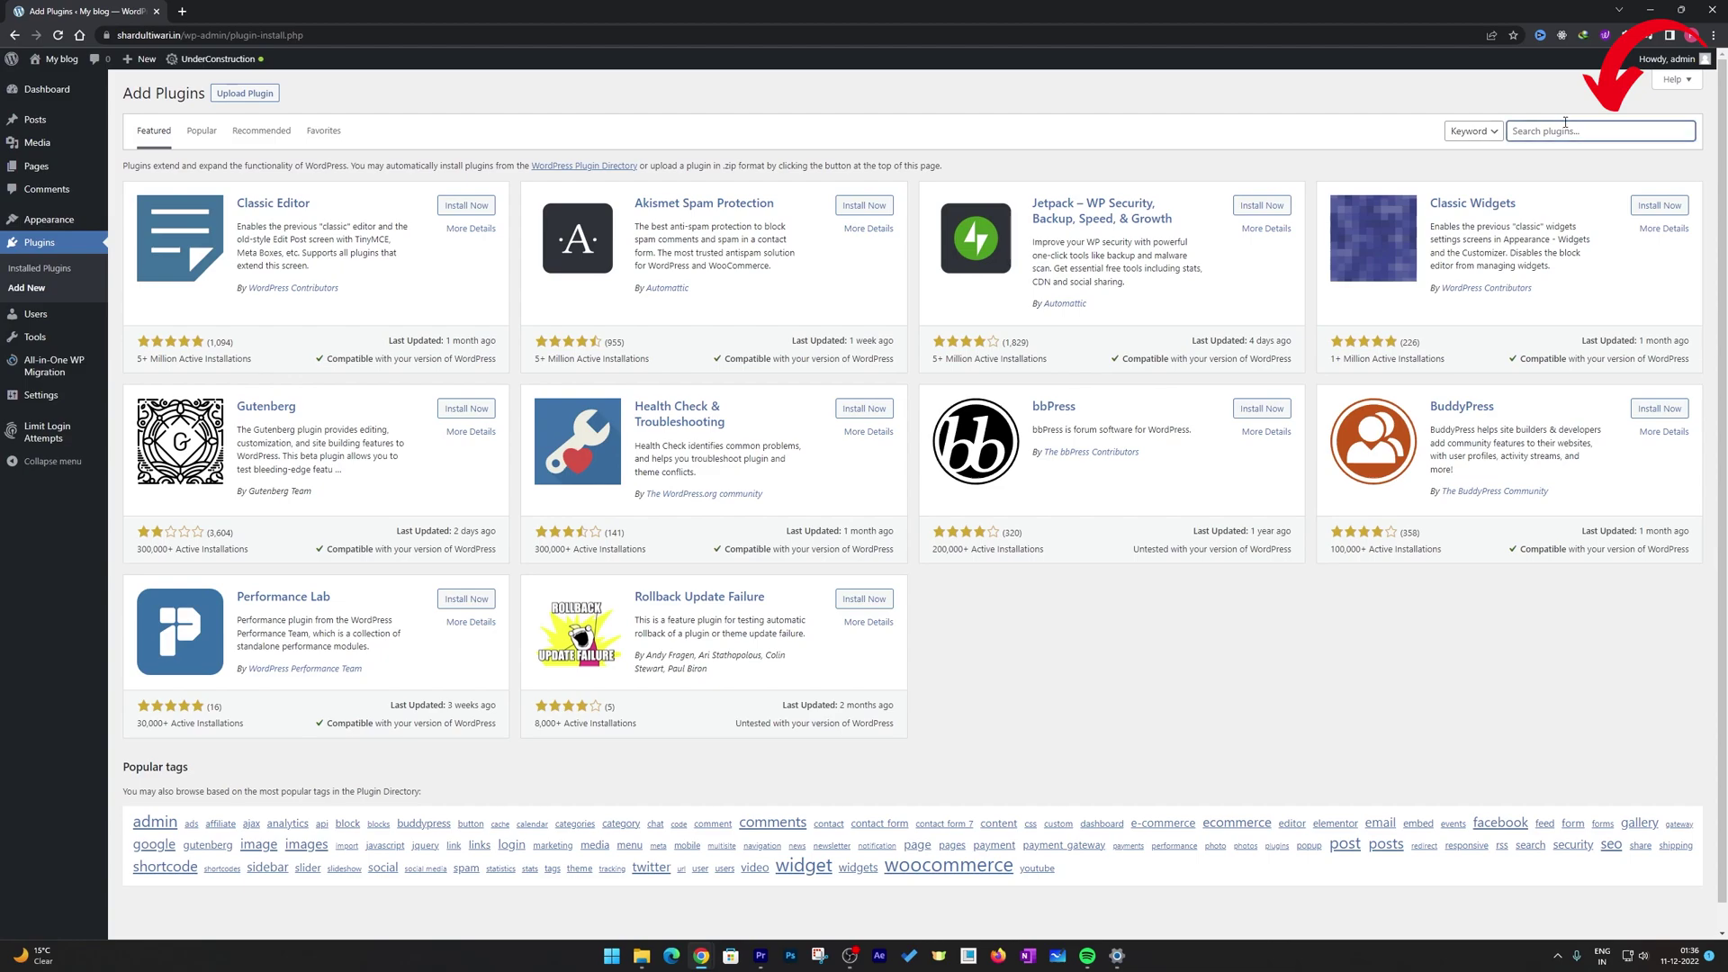
pyautogui.write('file m')
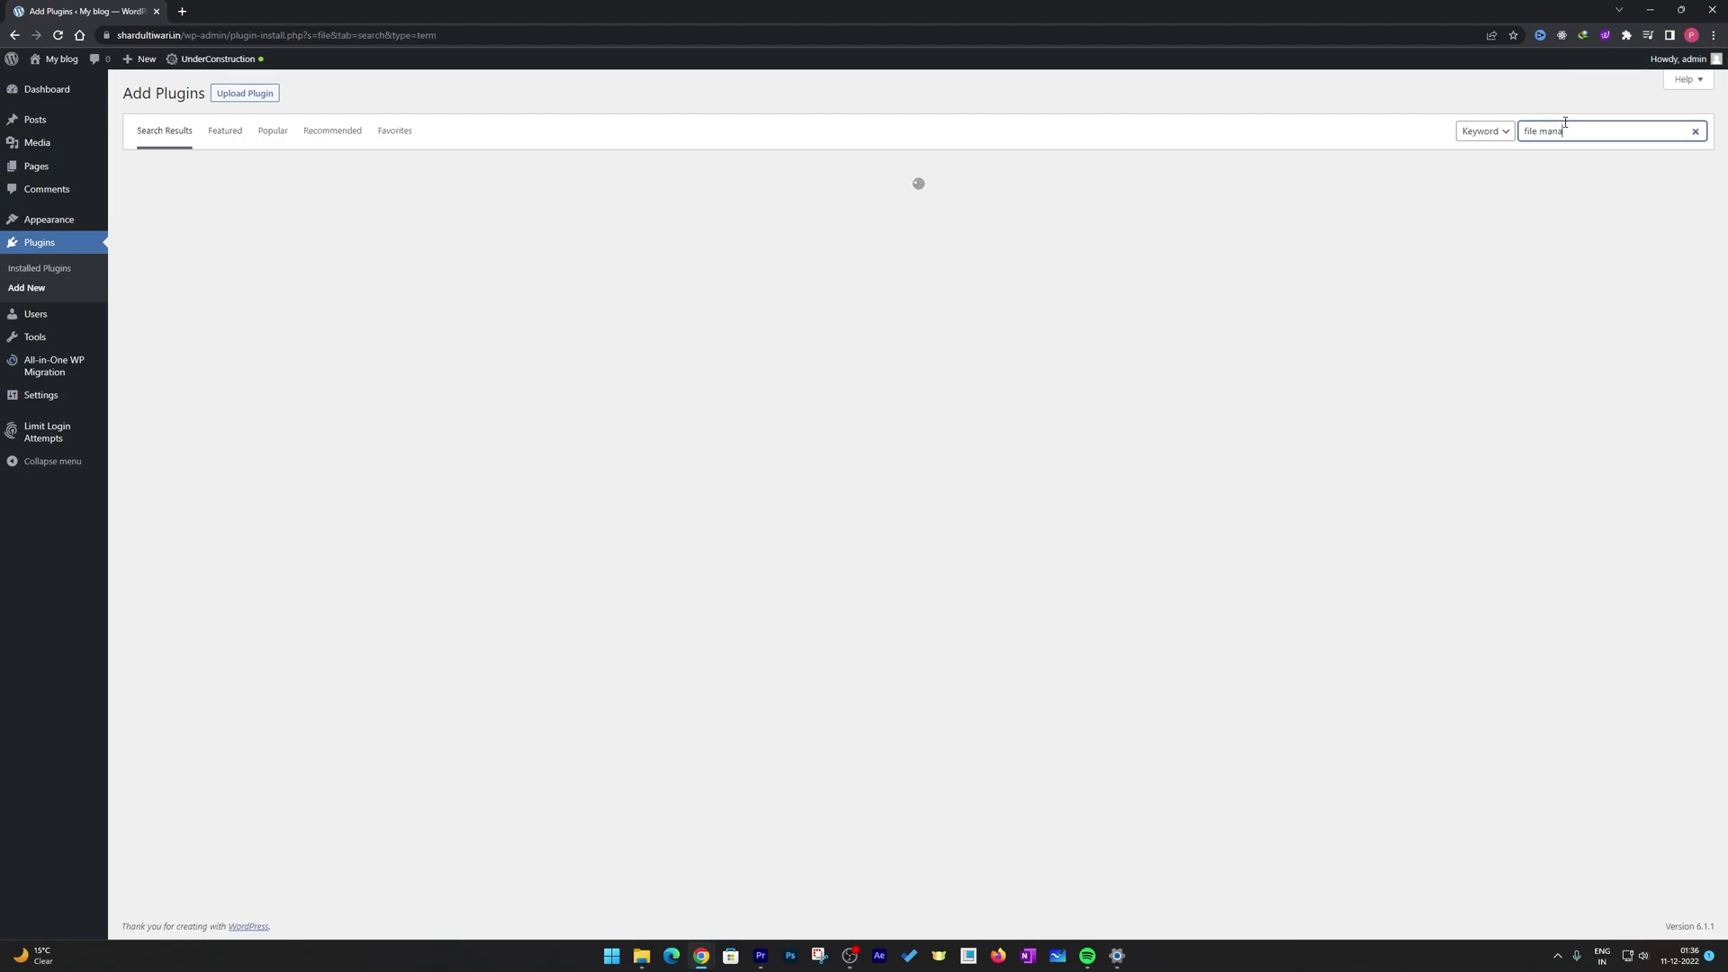
pyautogui.write('anager')
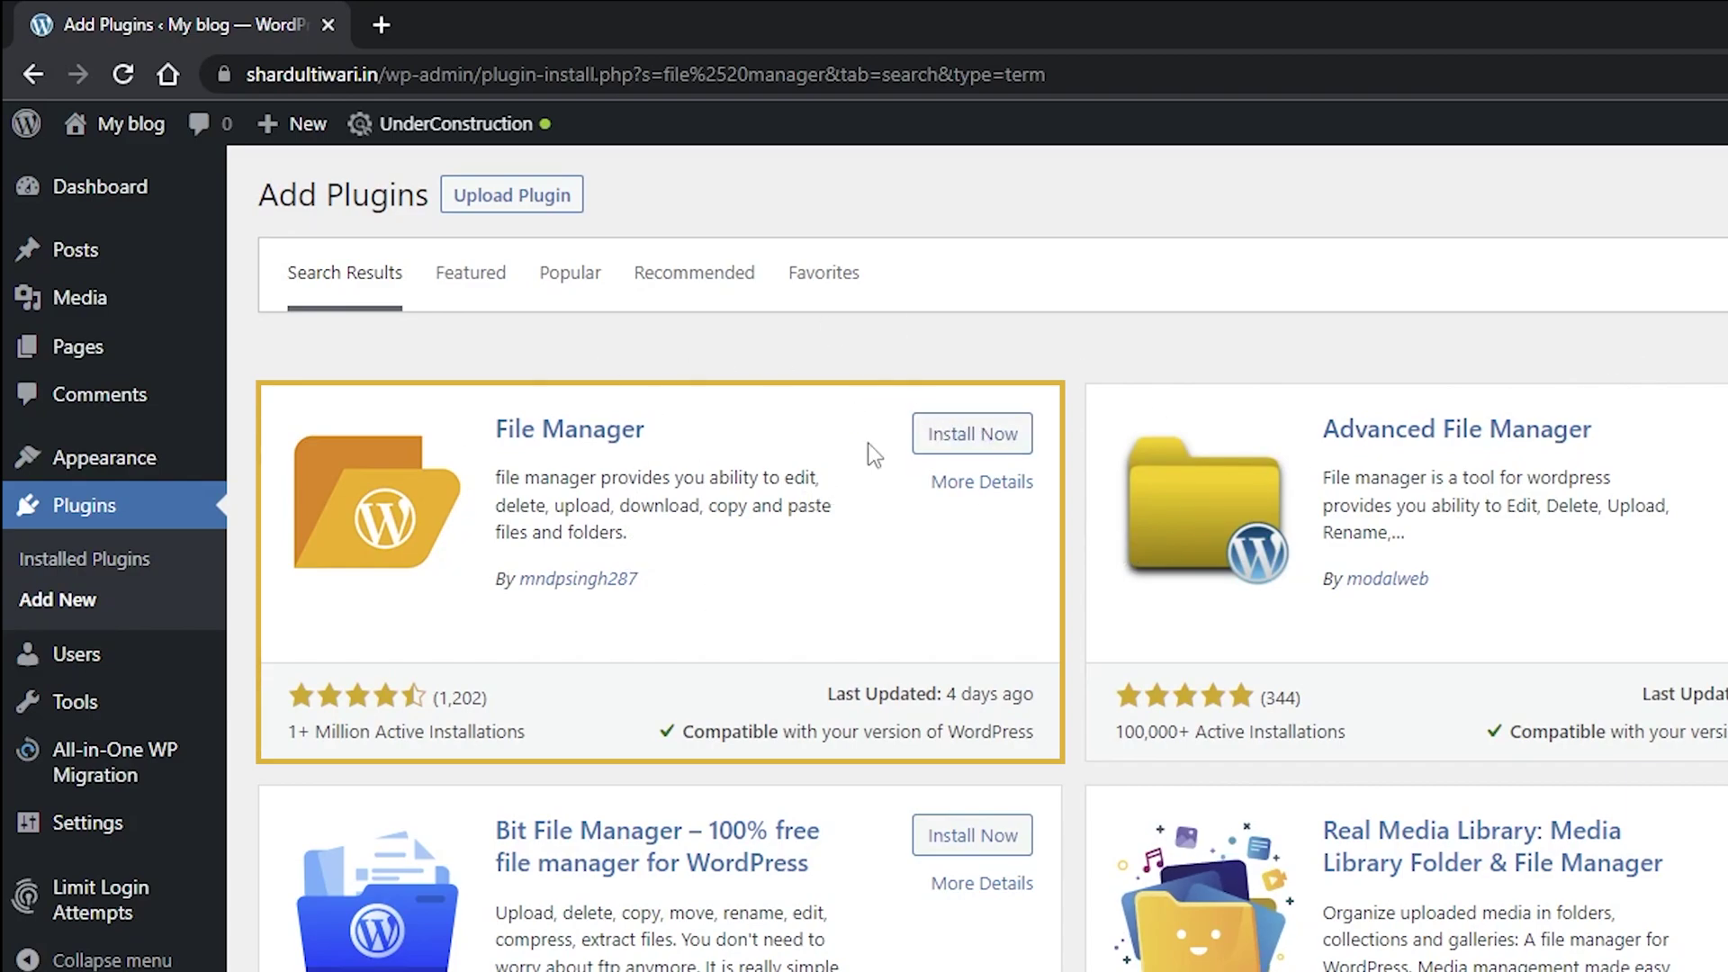
pyautogui.click(945, 436)
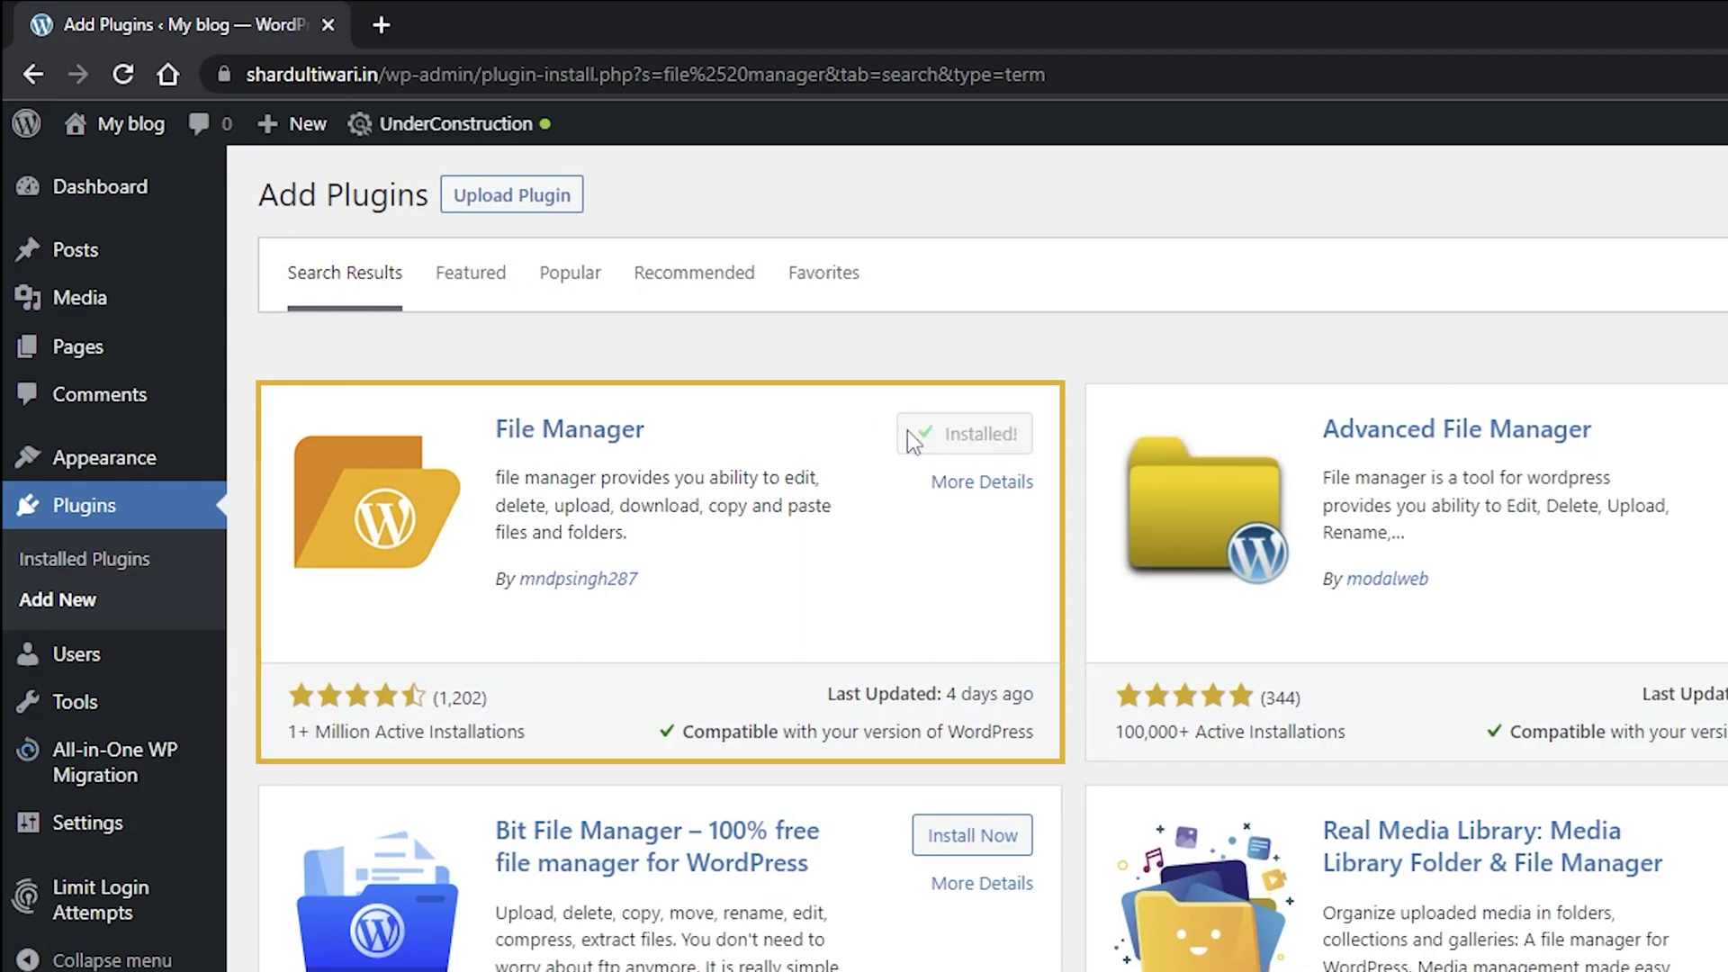
pyautogui.click(981, 441)
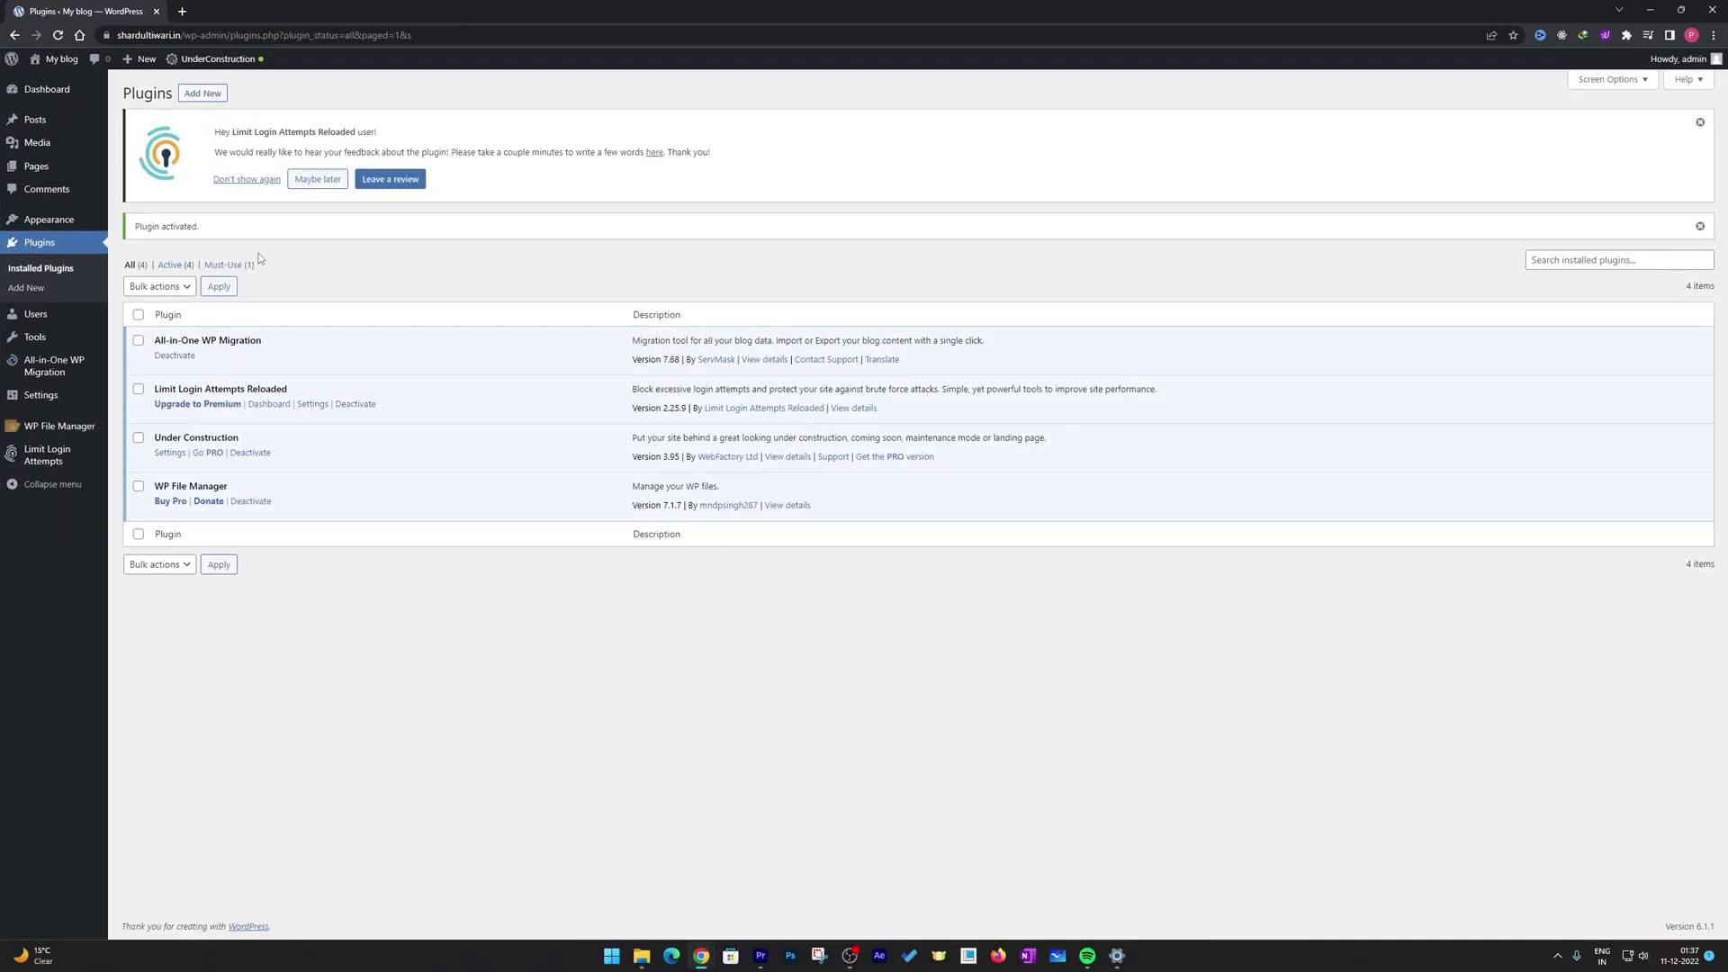
# Show WP File Manager's public_html listing with the local php.ini folder placed beside it
pyautogui.moveTo(63, 432)
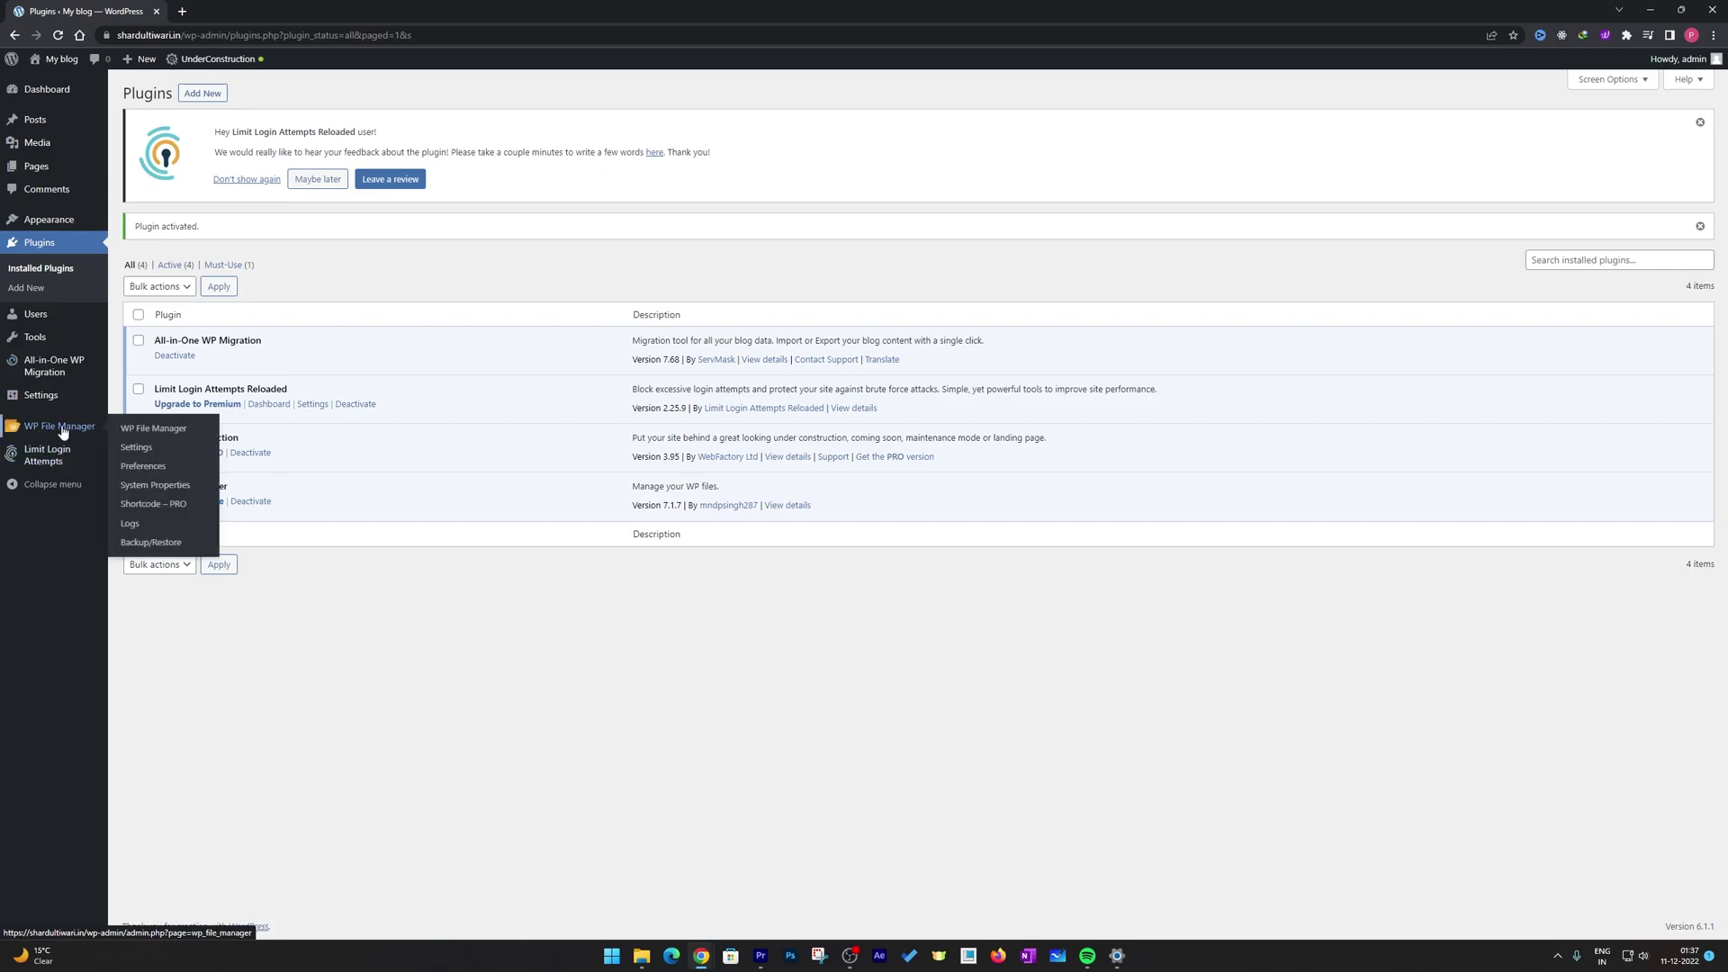
pyautogui.click(81, 429)
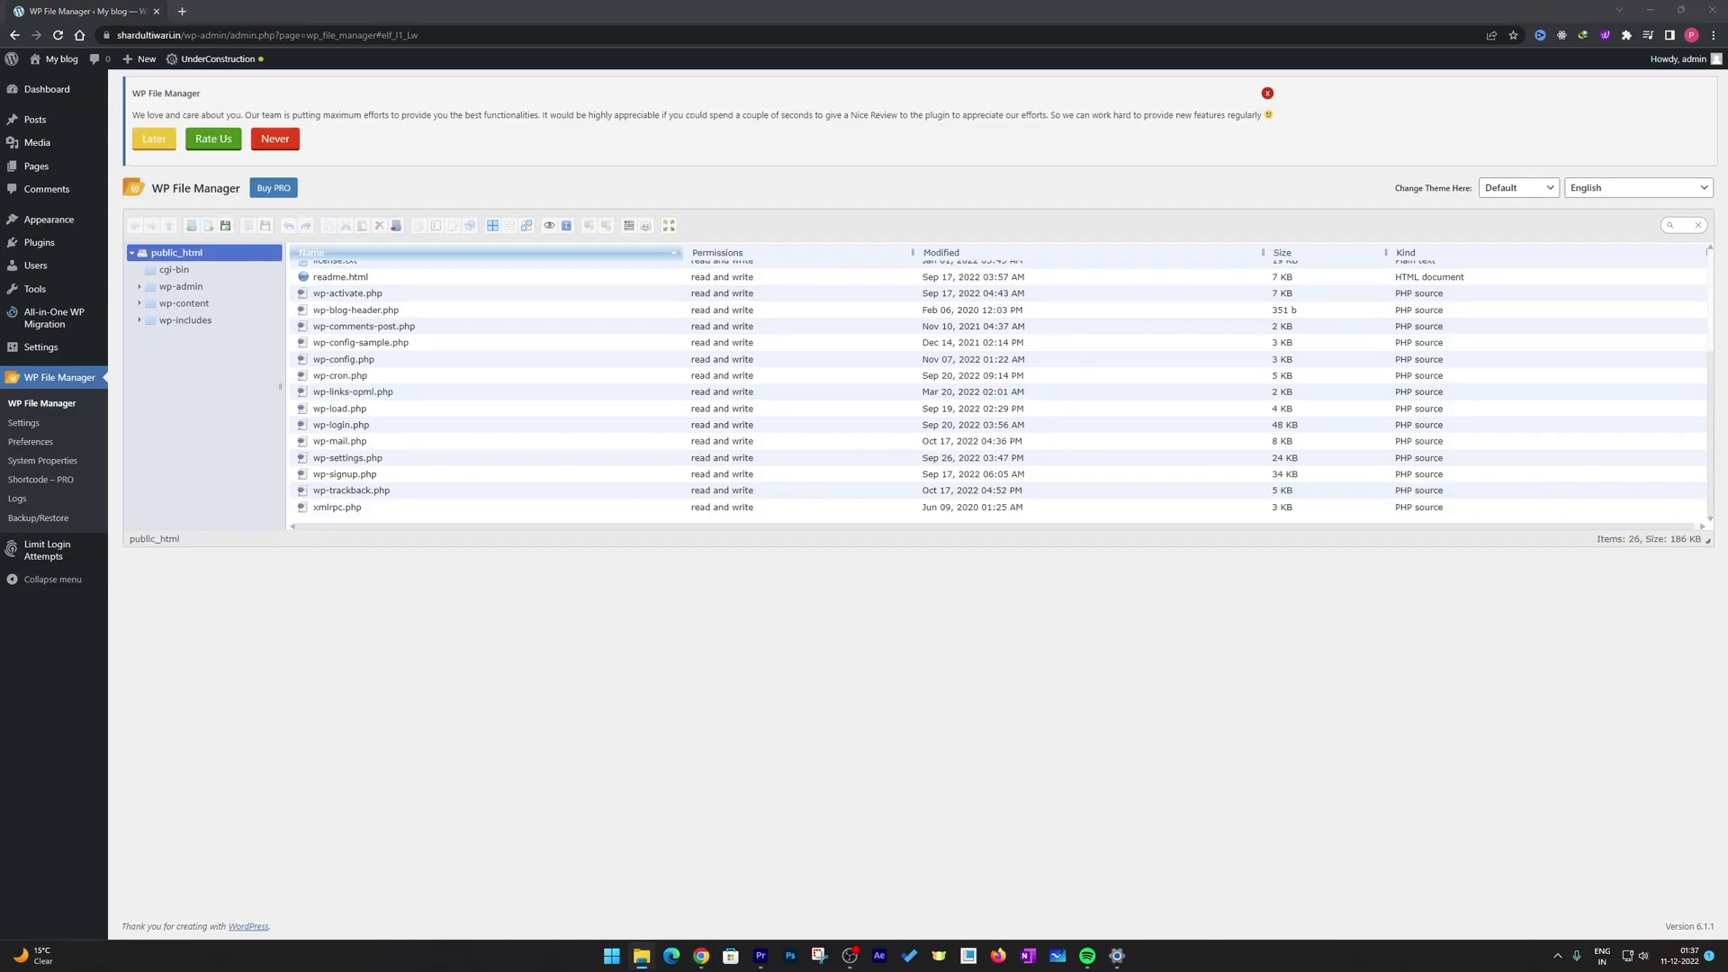
pyautogui.moveTo(1727, 252); pyautogui.dragTo(1077, 402)
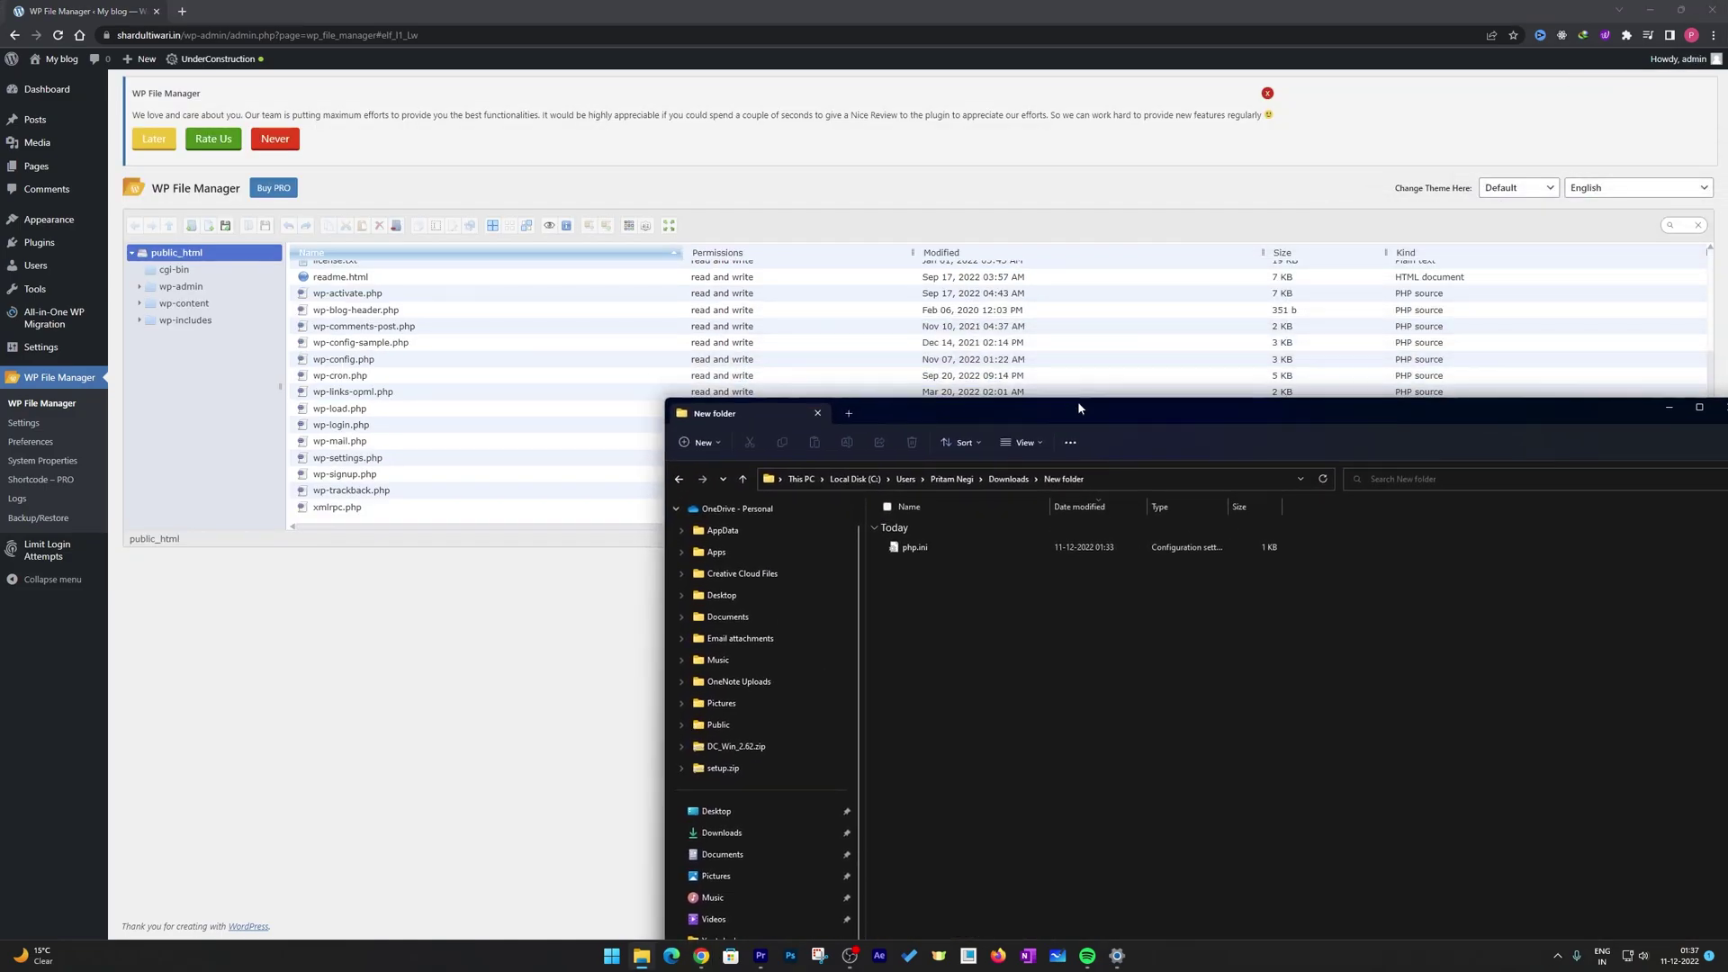
# Open the local php.ini in Notepad to view its 100M limits and 300 execution time
pyautogui.click(930, 558)
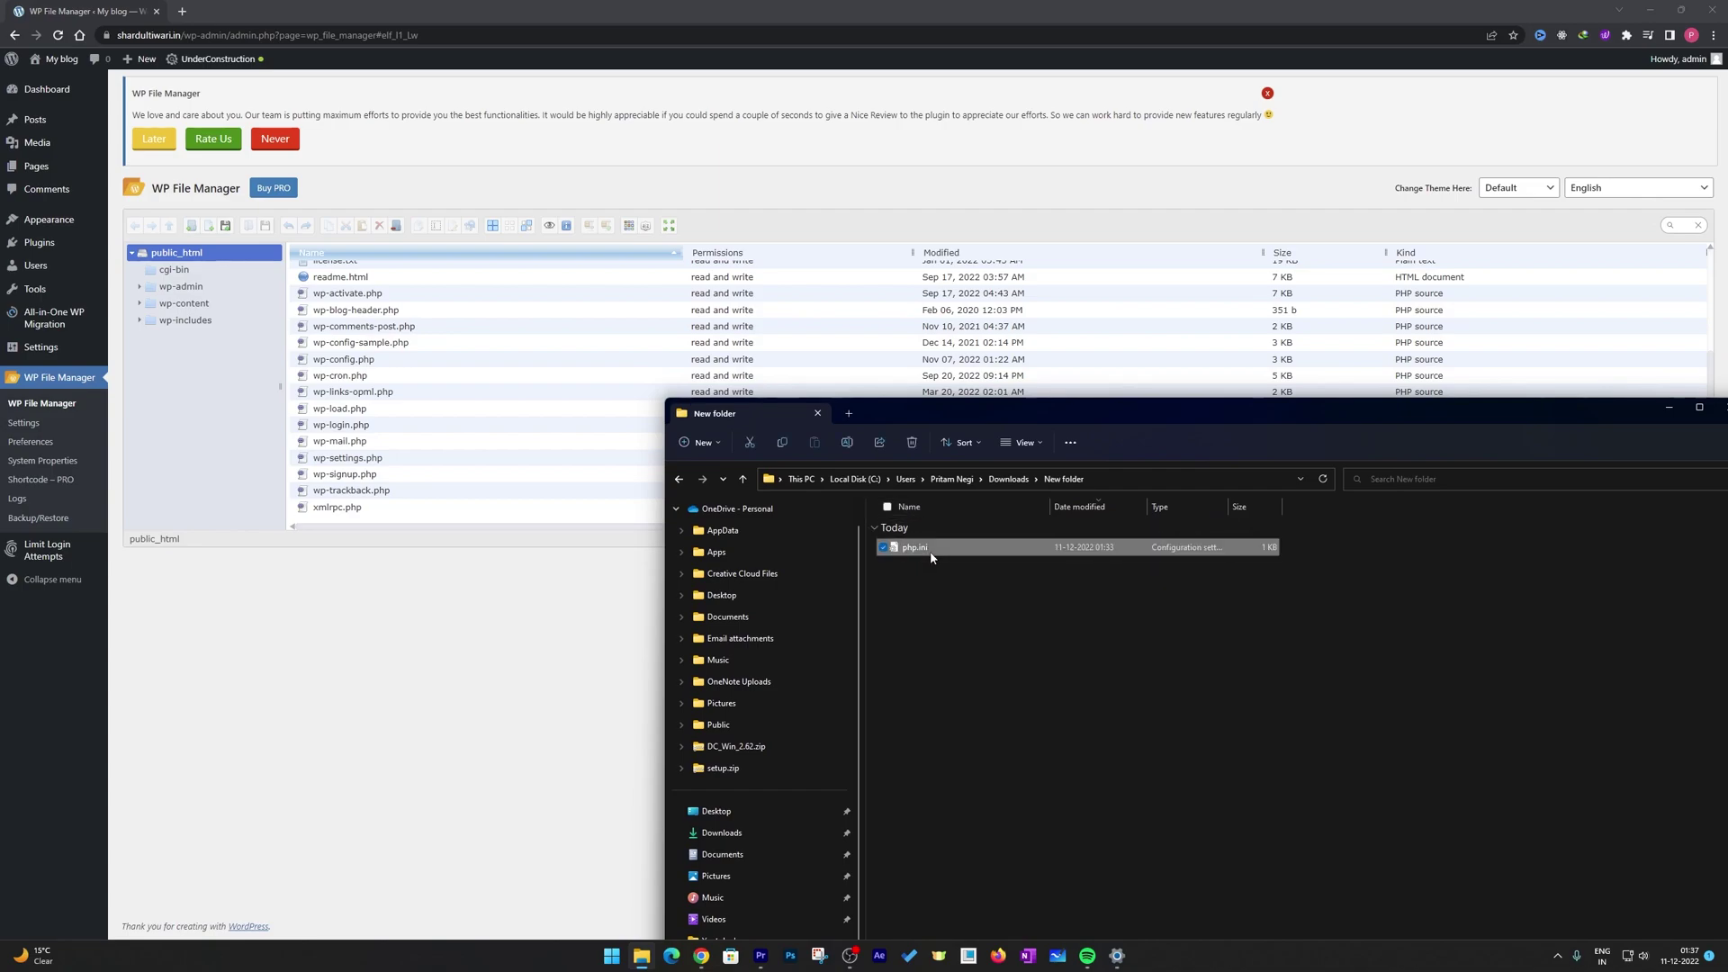
pyautogui.rightClick(931, 553)
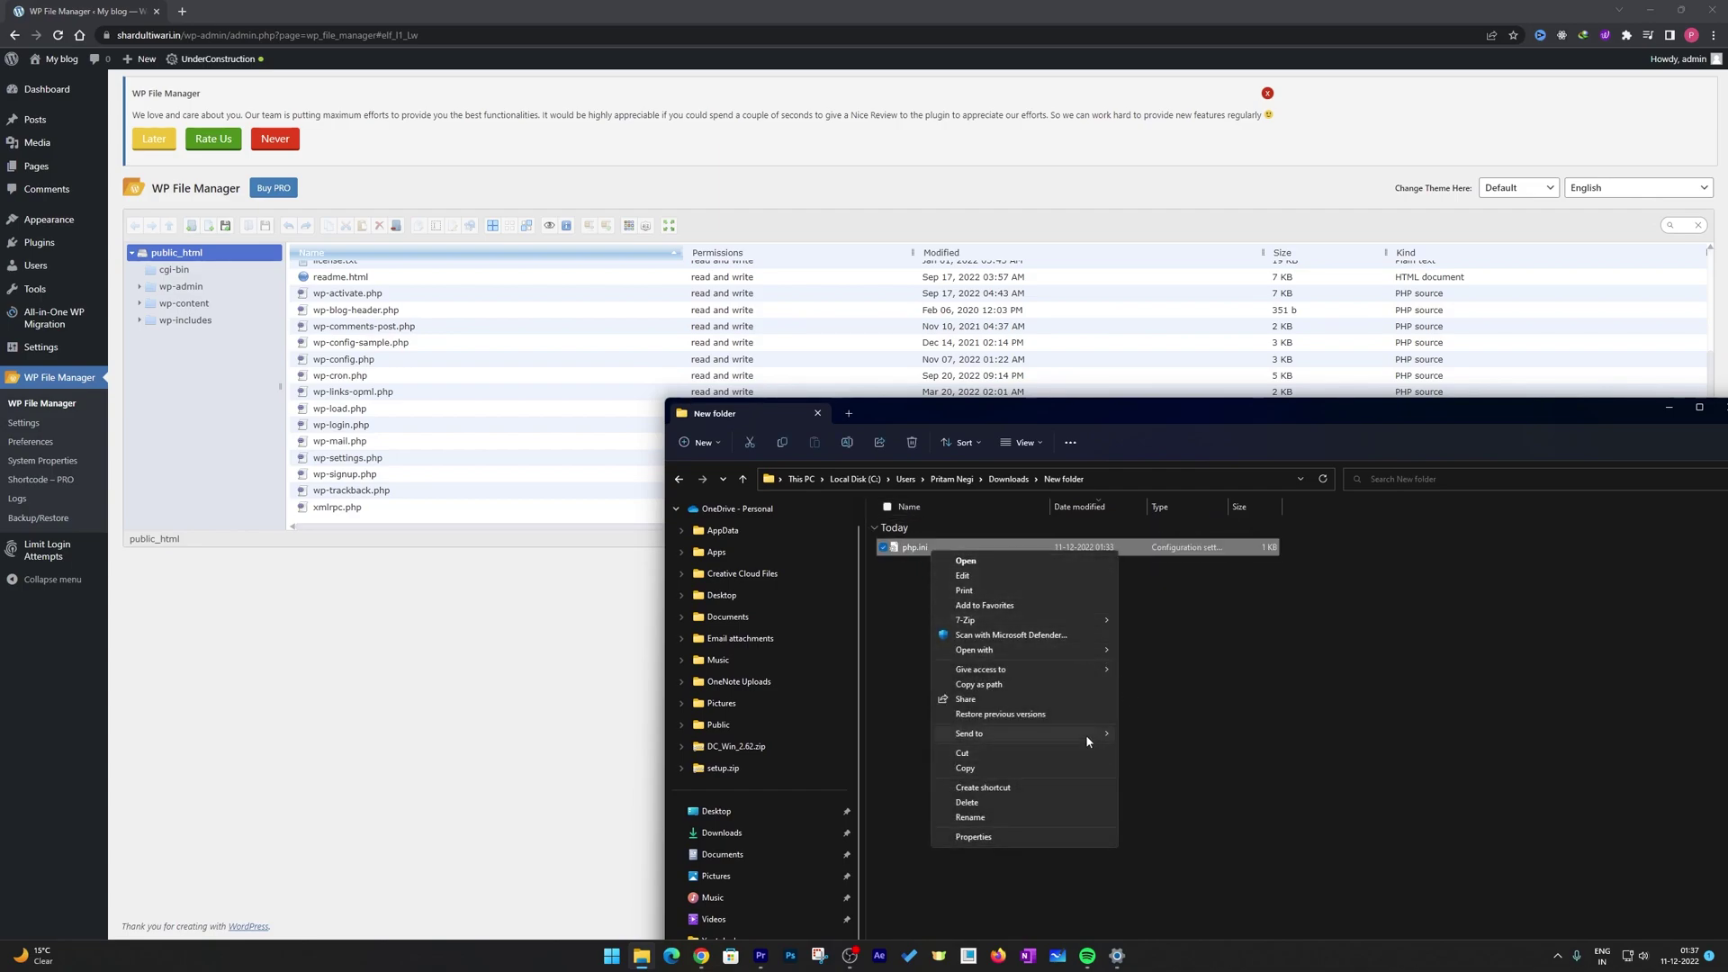
pyautogui.moveTo(1071, 649)
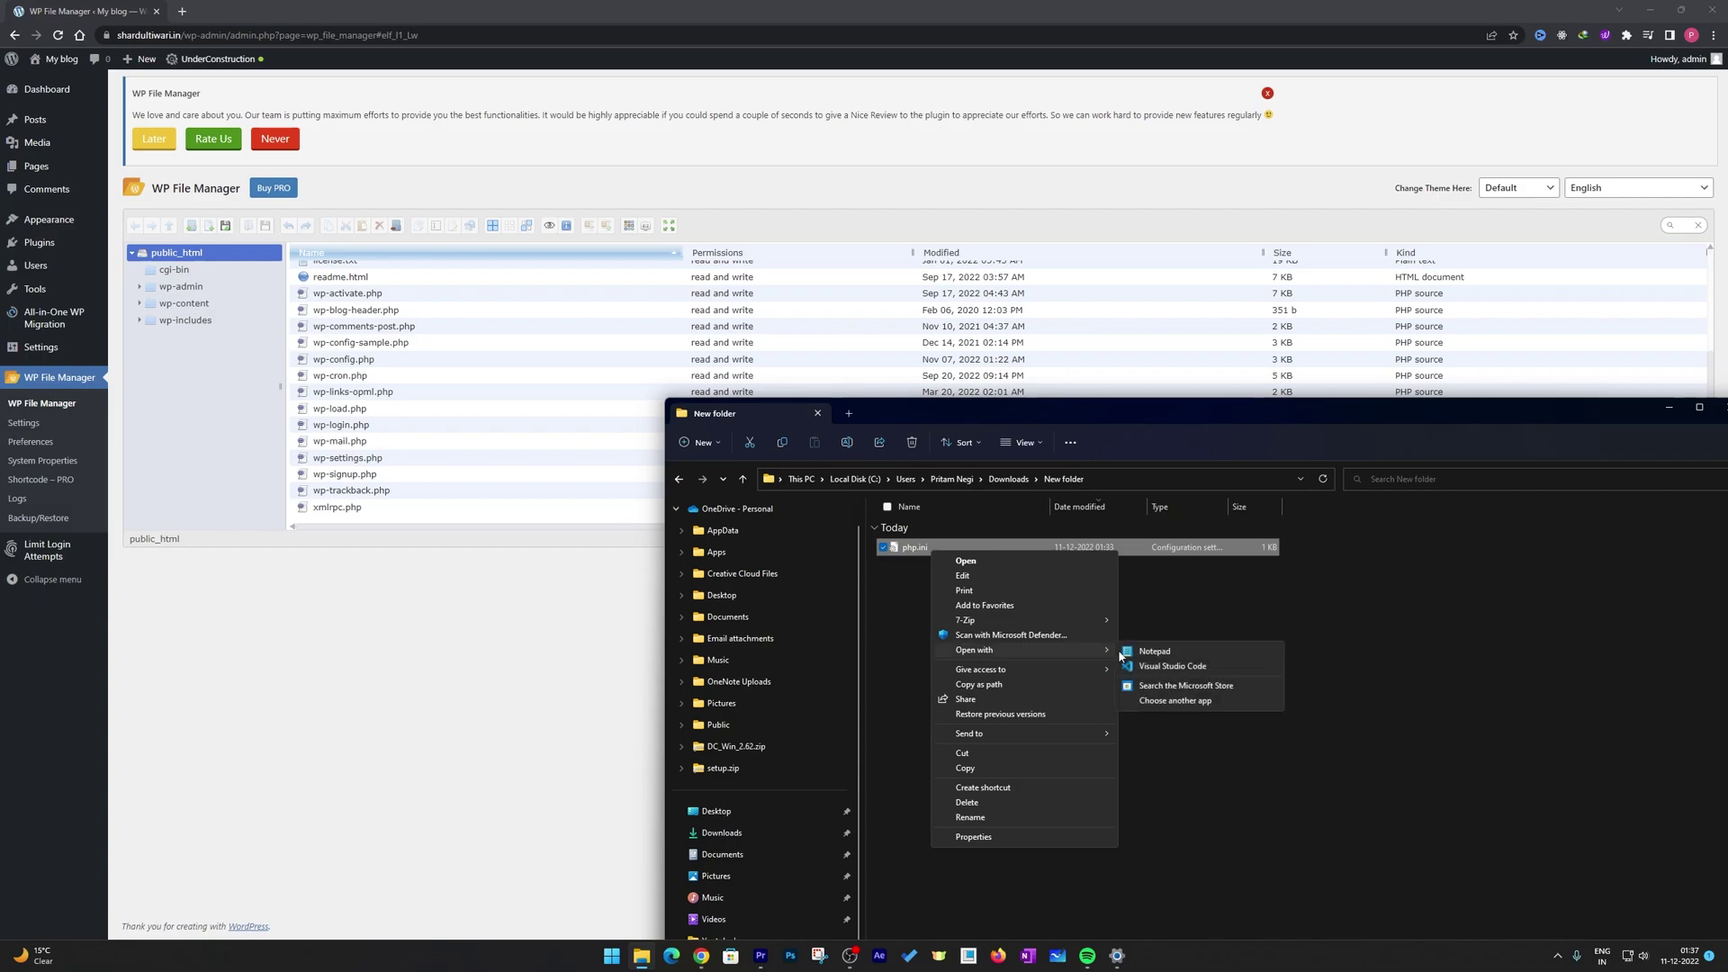
pyautogui.click(1171, 651)
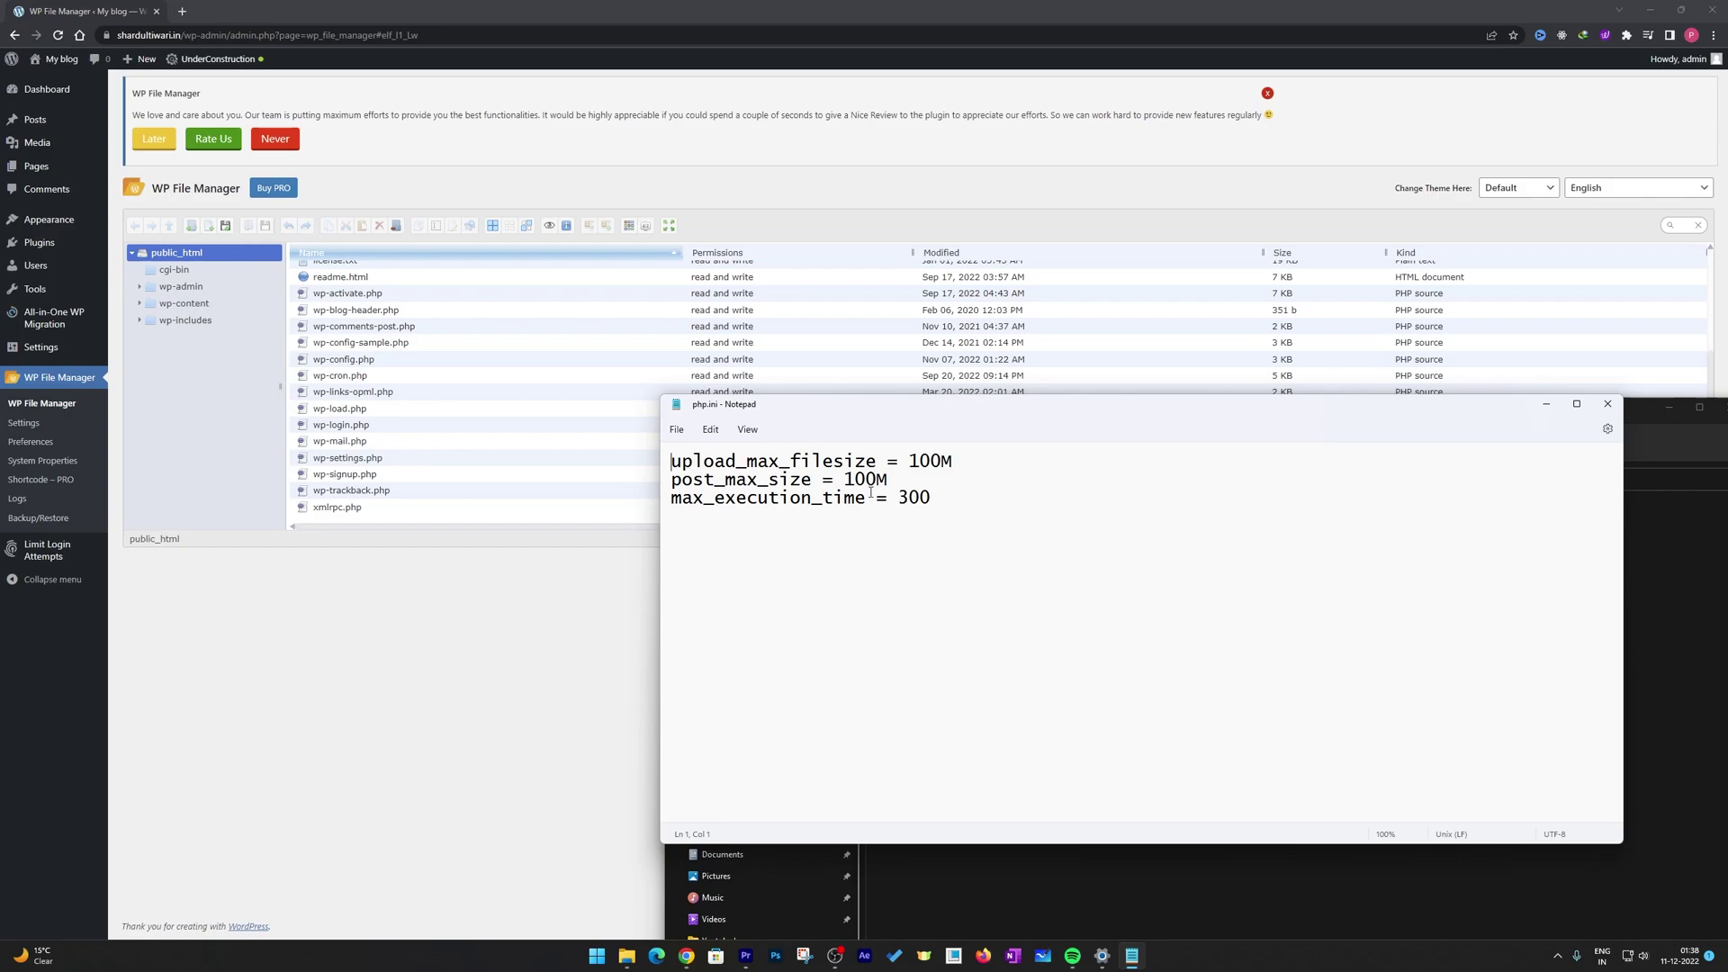
# Test-edit the 100M upload_max_filesize value, restore it, and close Notepad at the save prompt
pyautogui.moveTo(909, 461); pyautogui.dragTo(948, 457)
pyautogui.press('End')
pyautogui.moveTo(917, 460); pyautogui.dragTo(908, 461)
pyautogui.write('5')
pyautogui.press('BackSpace')
pyautogui.write('1')
pyautogui.click(1610, 402)
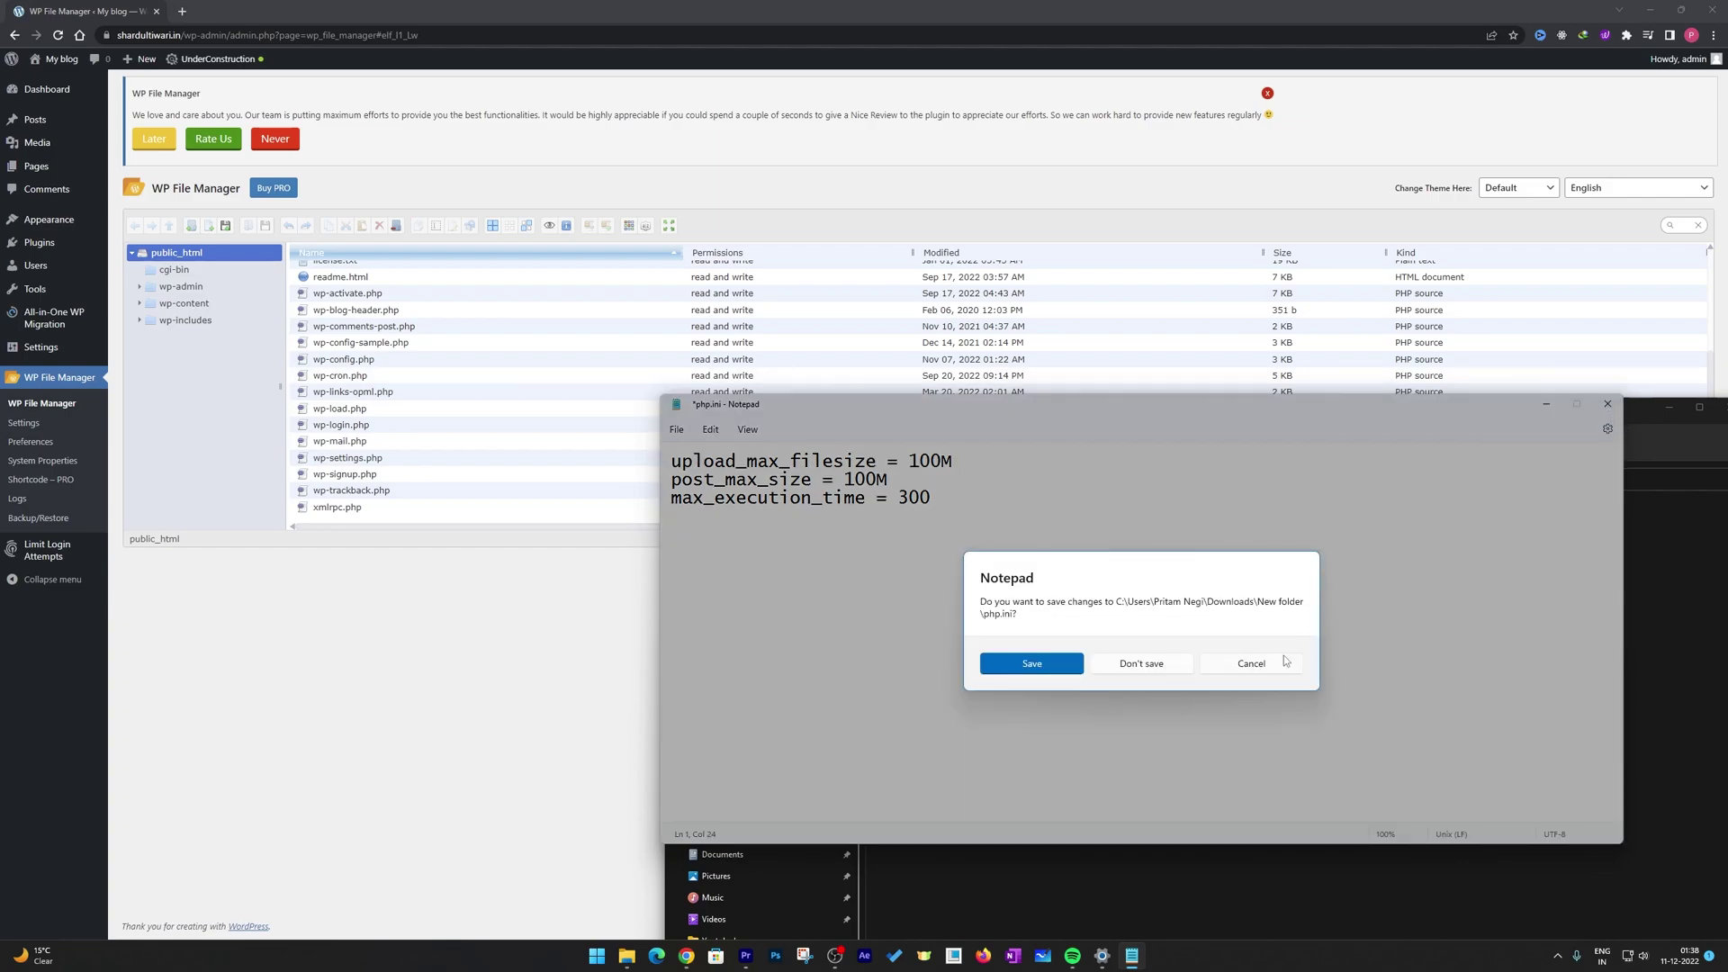
pyautogui.click(1187, 663)
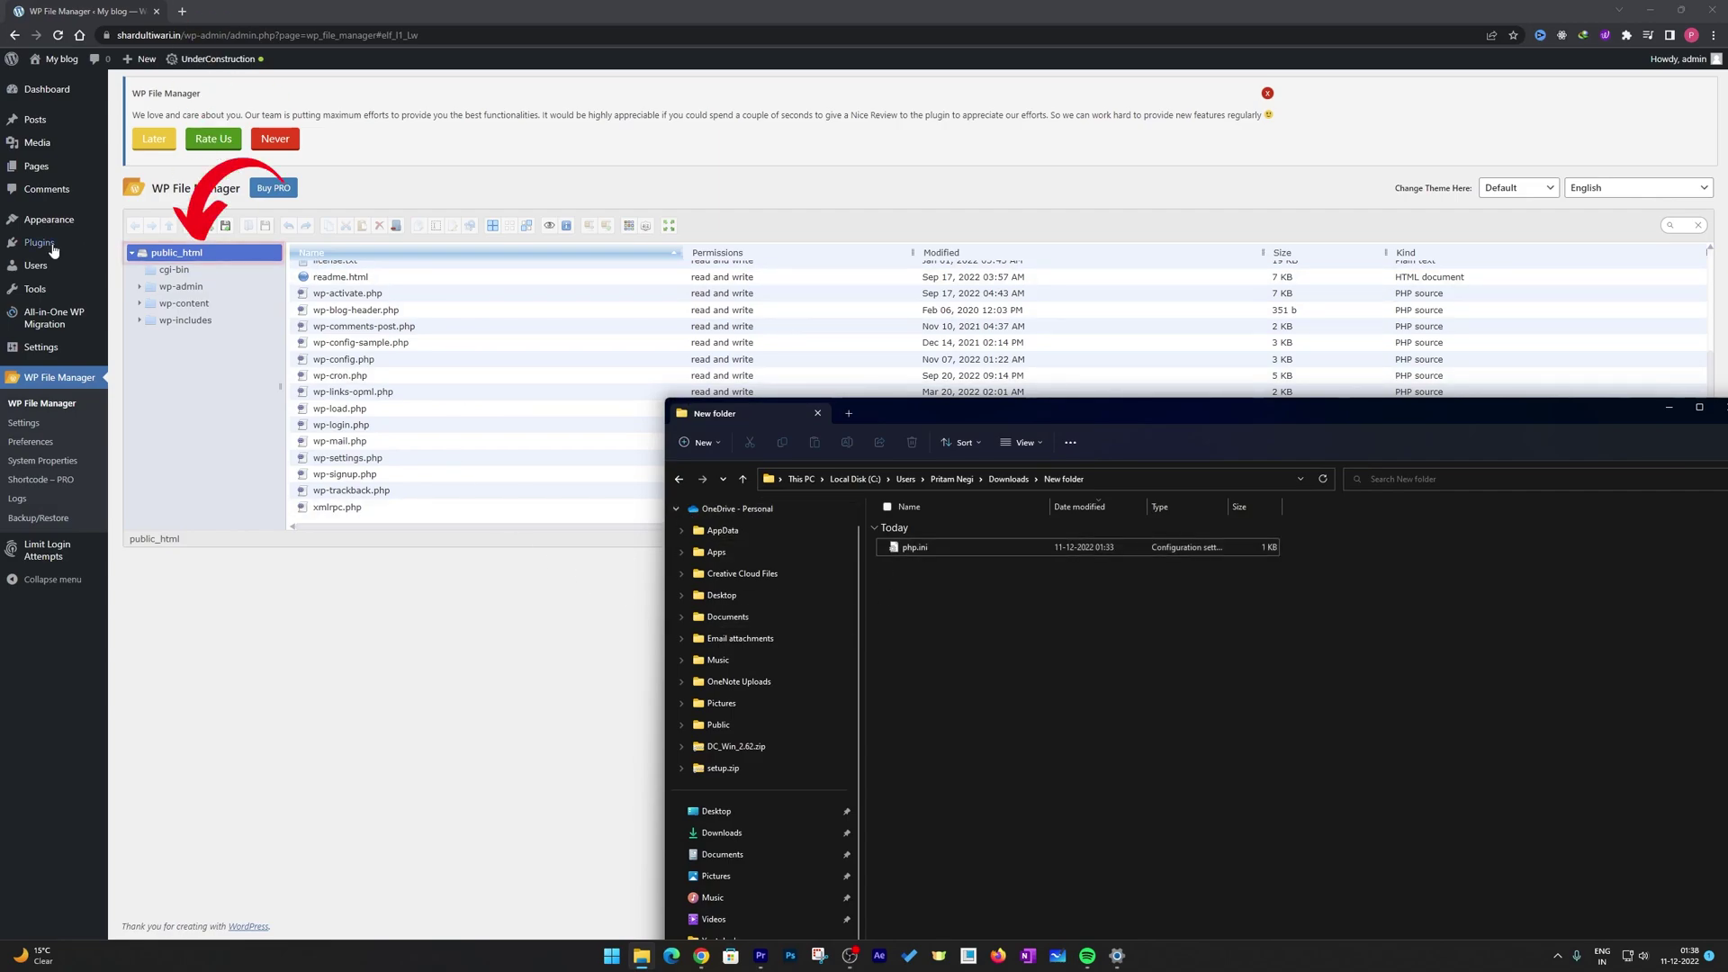
# Upload php.ini from the local folder into the site's public_html folder
pyautogui.click(174, 270)
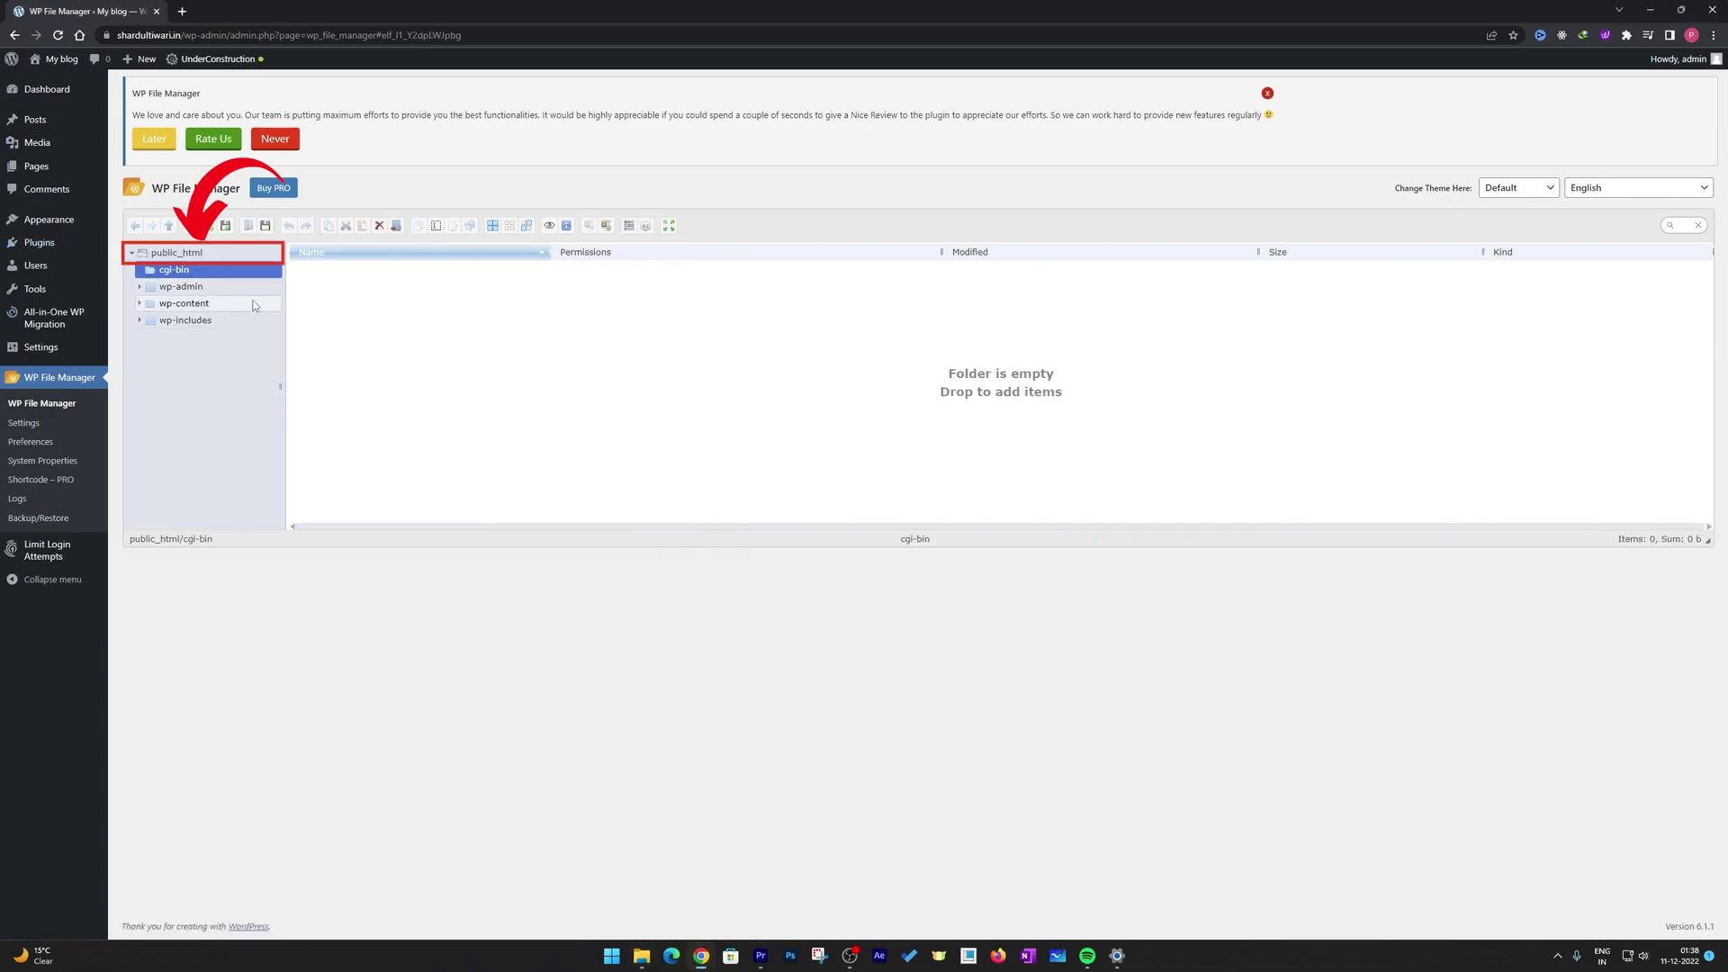
pyautogui.click(225, 257)
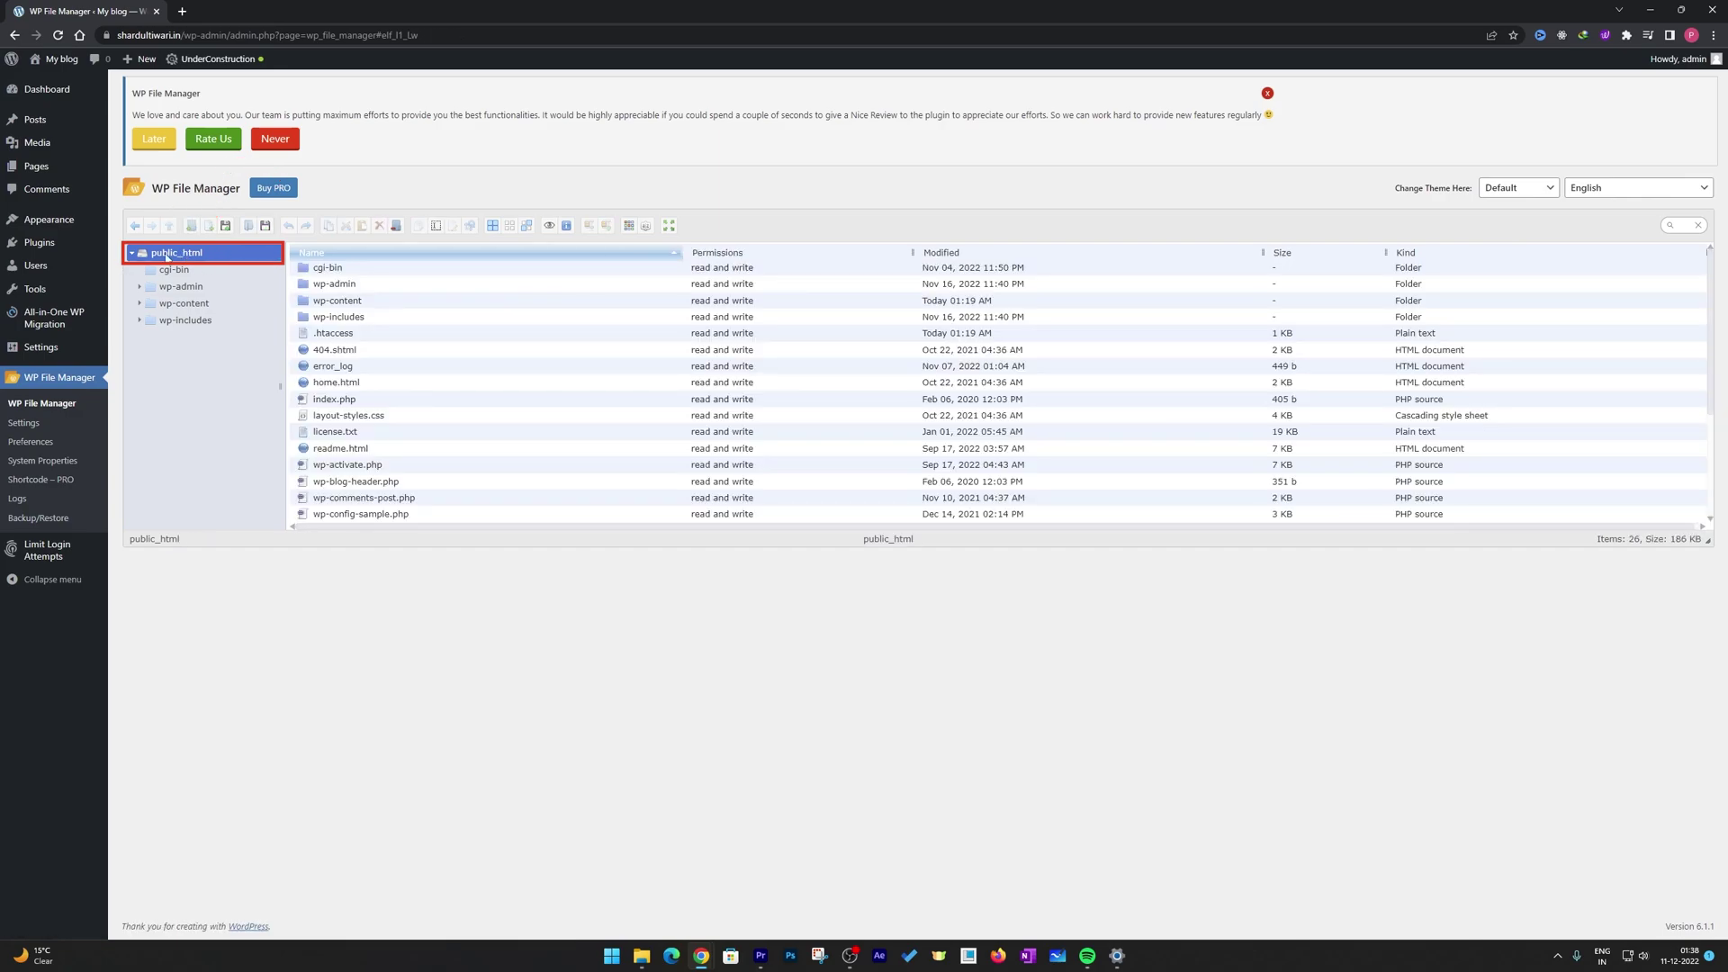
pyautogui.click(641, 956)
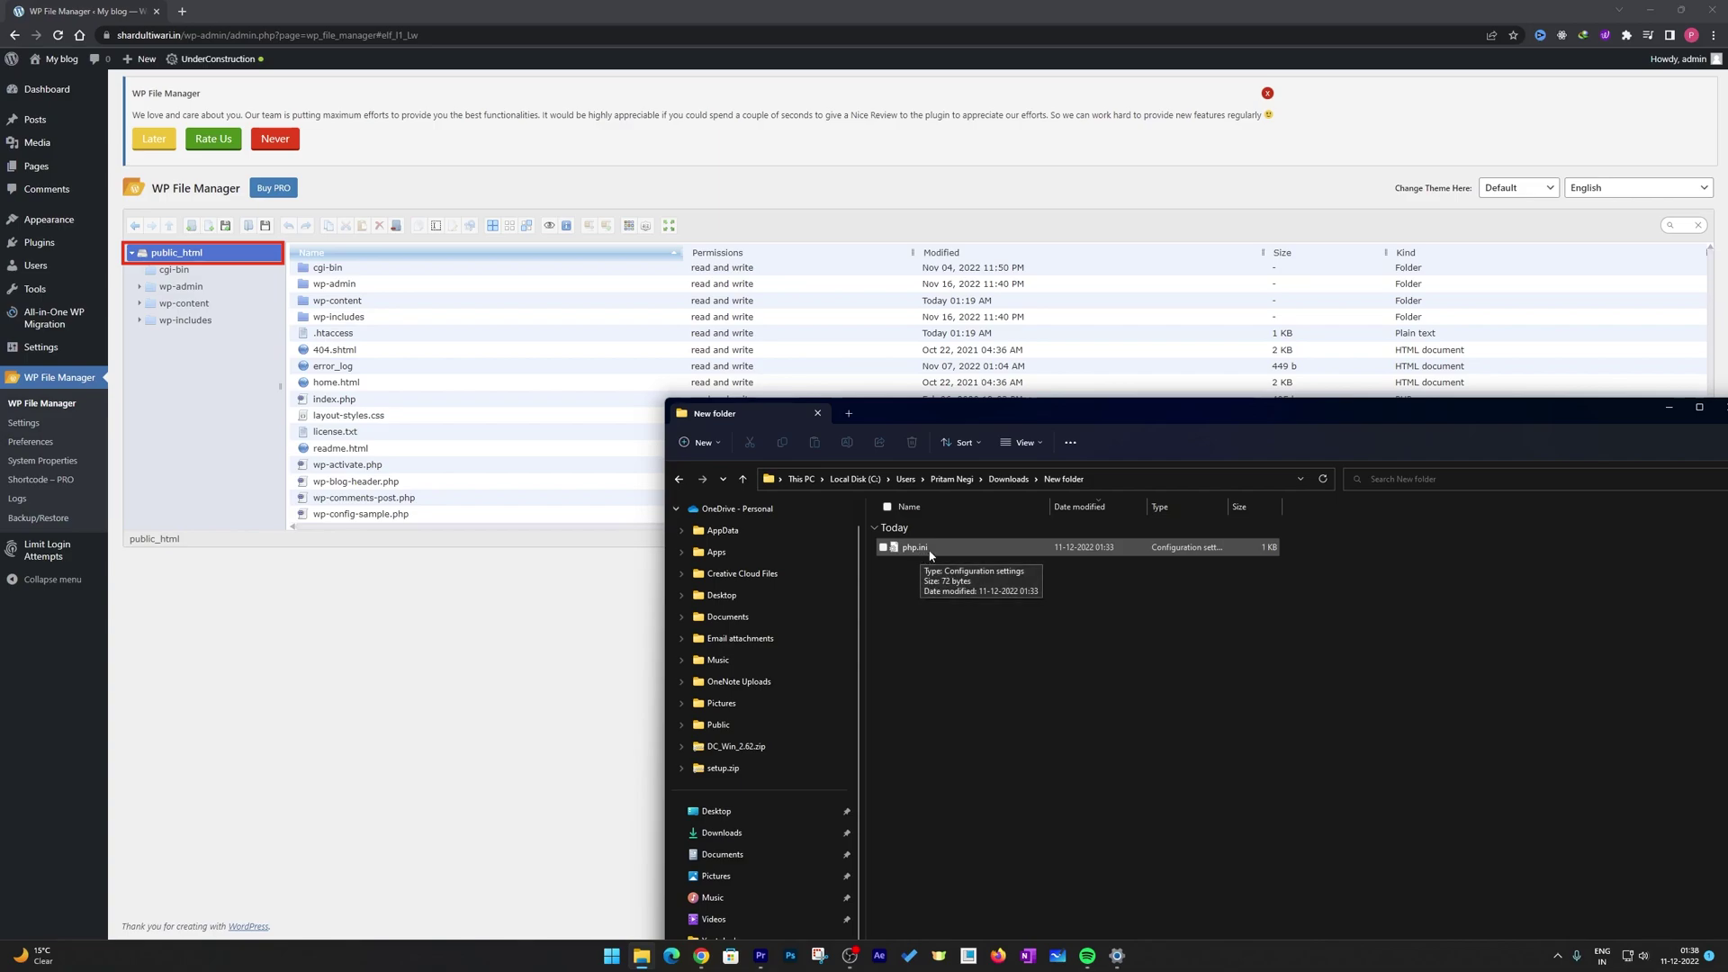
pyautogui.moveTo(930, 555); pyautogui.dragTo(513, 406)
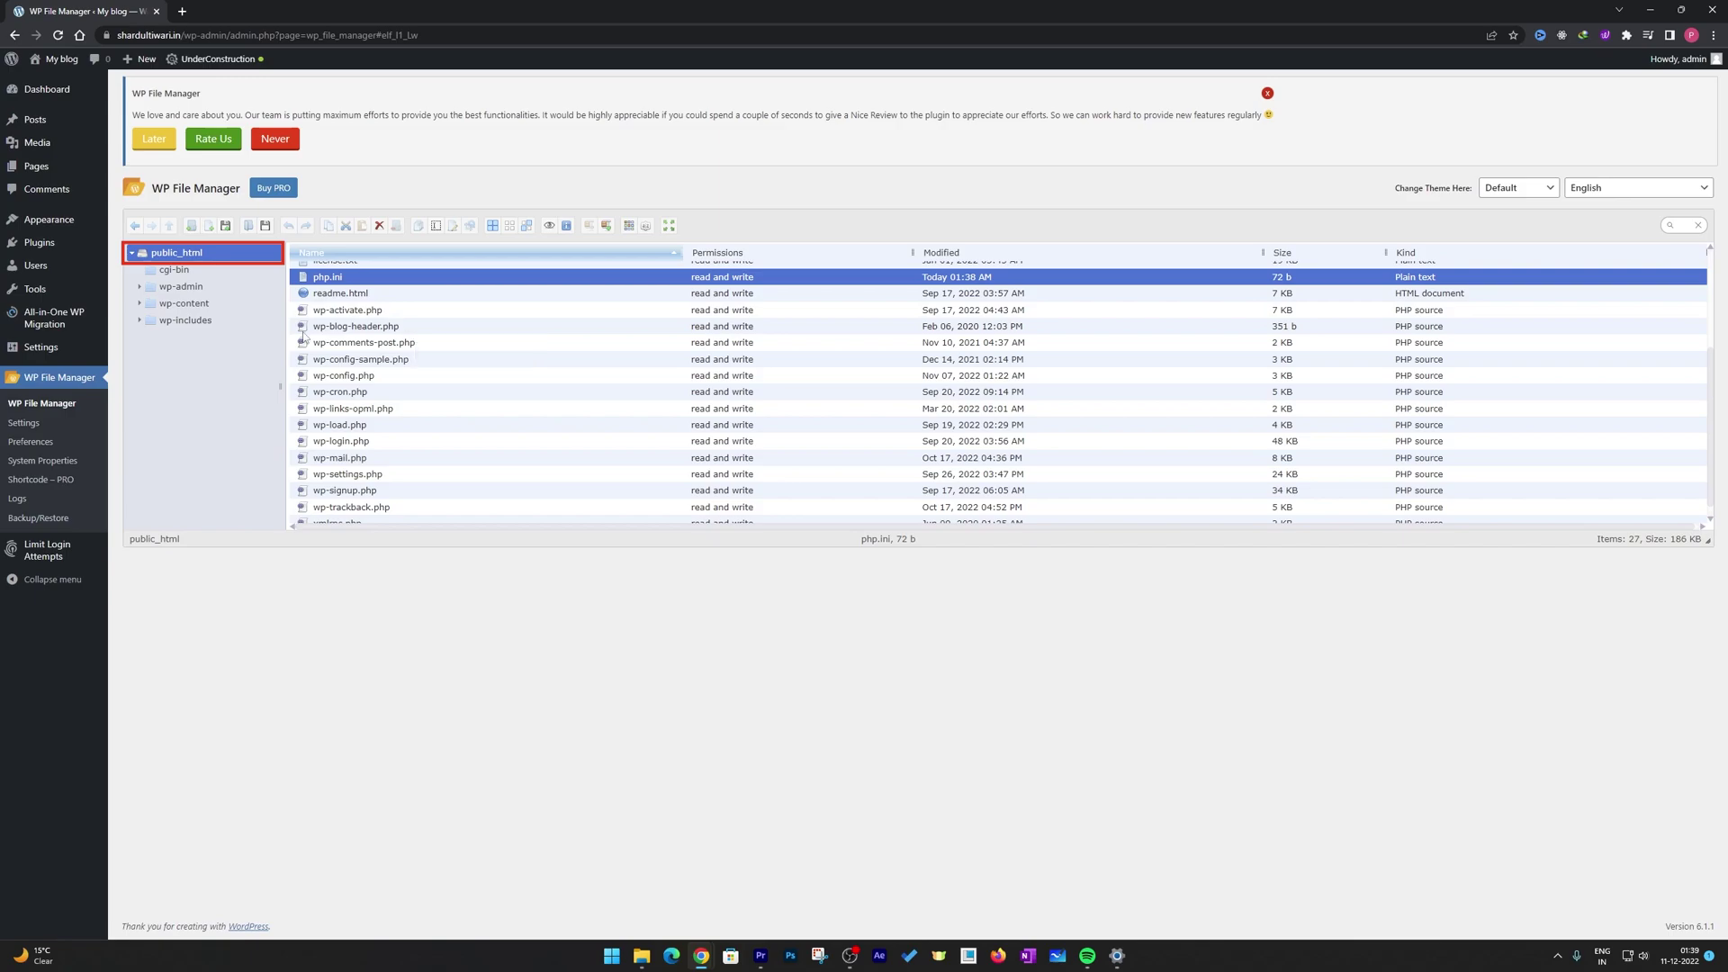
pyautogui.click(54, 317)
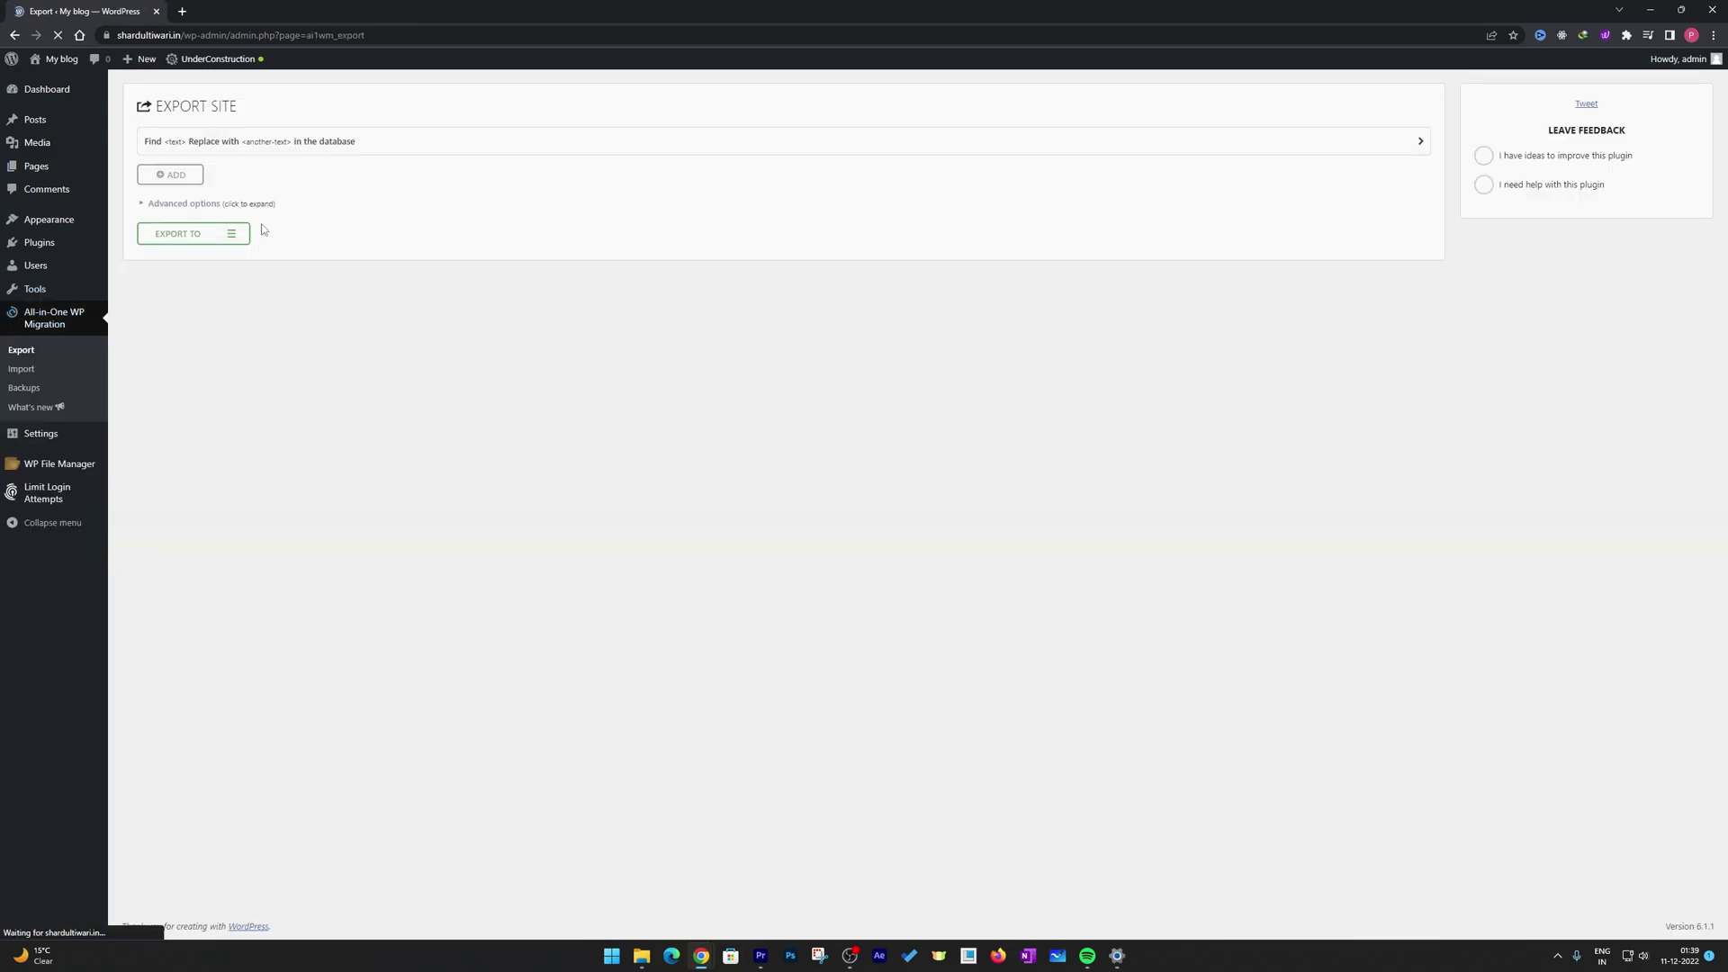
# Confirm the Import page shows a 100 MB maximum upload size, then return to WP File Manager
pyautogui.click(45, 376)
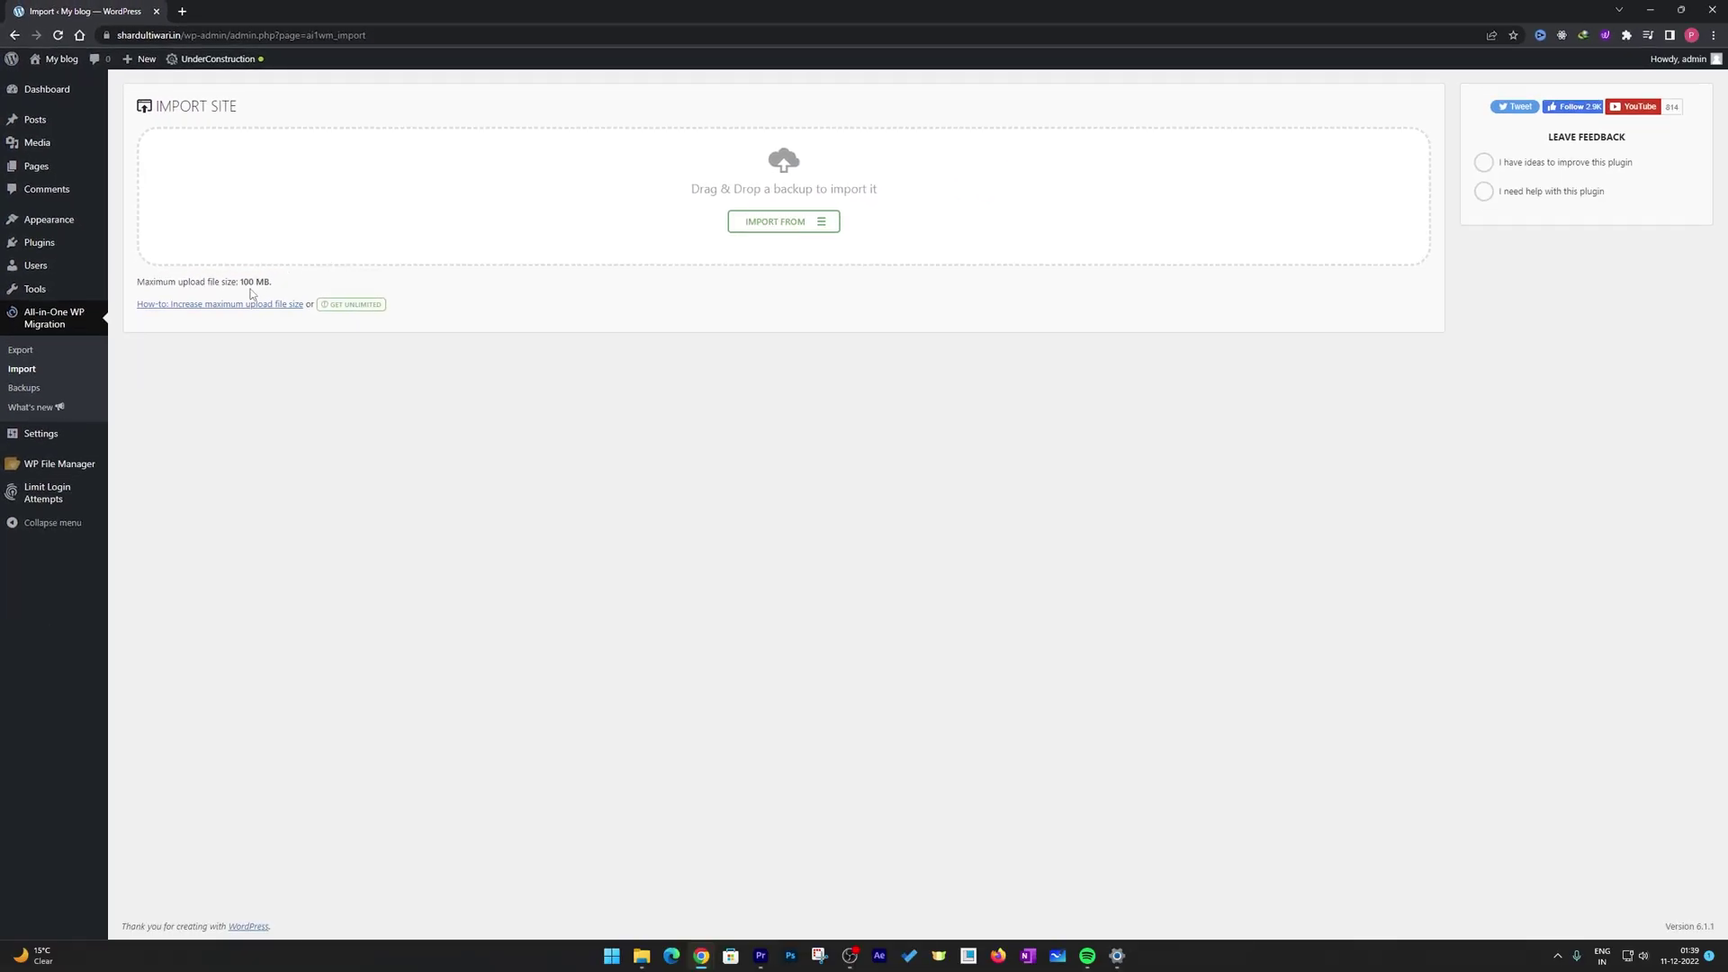
pyautogui.click(46, 463)
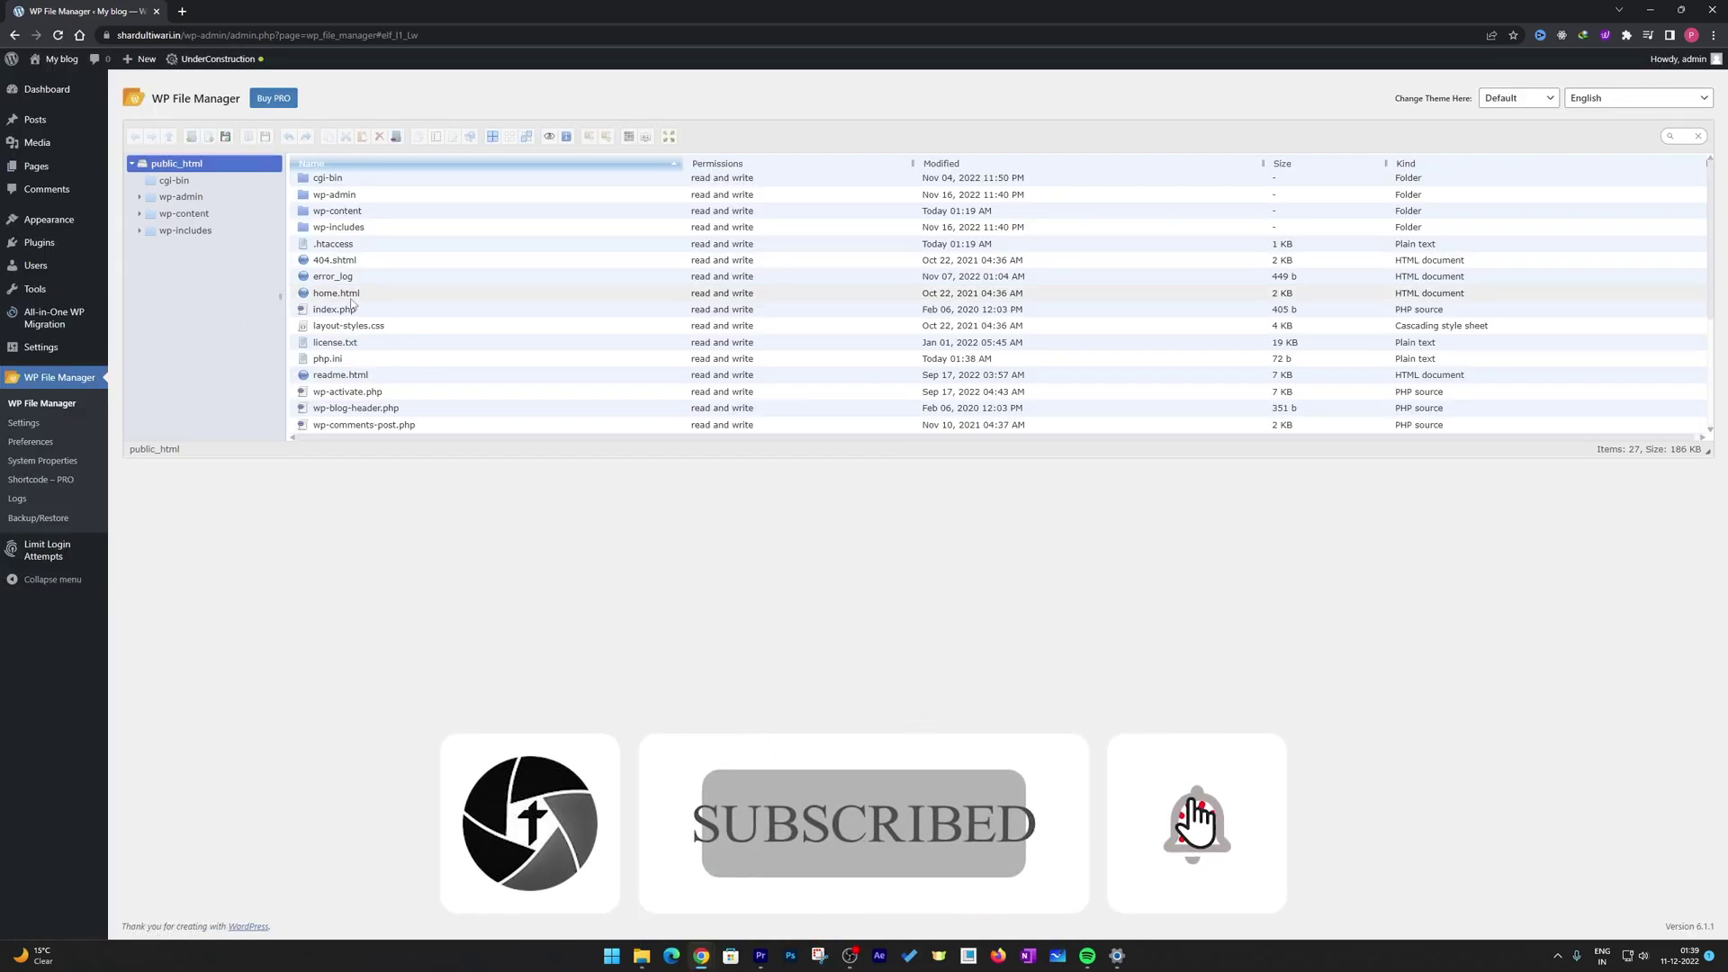
# Open php.ini in the Code Editor and change upload_max_filesize from 100M to 300M
pyautogui.click(364, 358)
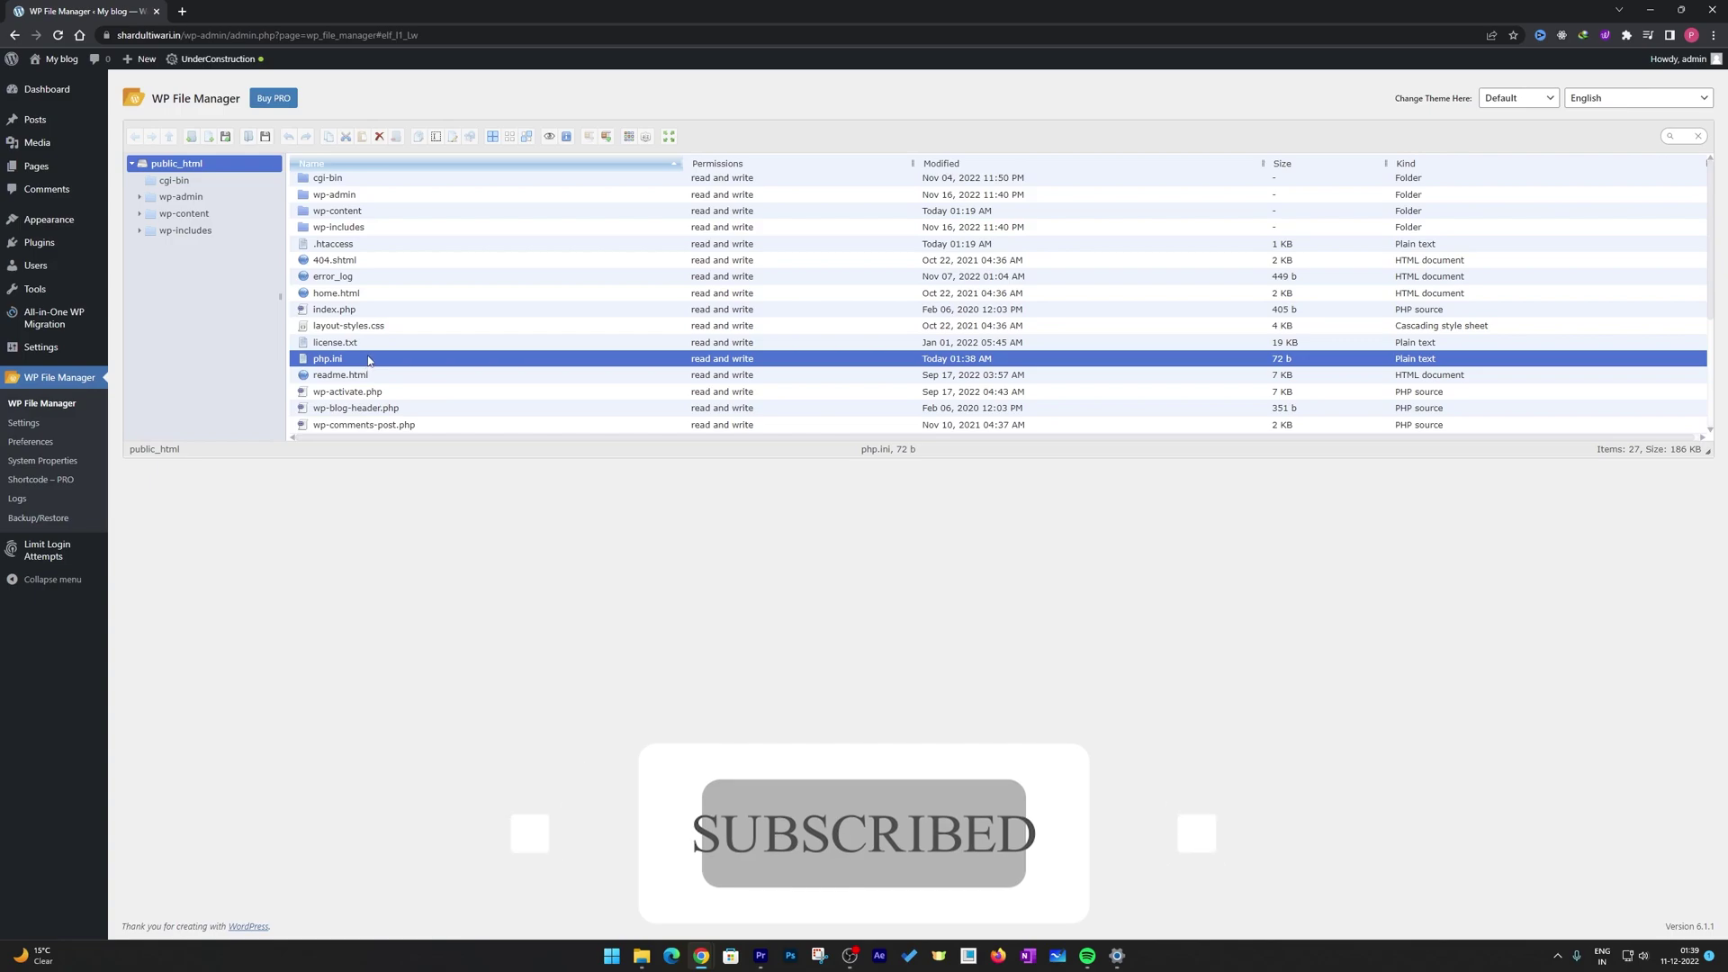
pyautogui.rightClick(475, 448)
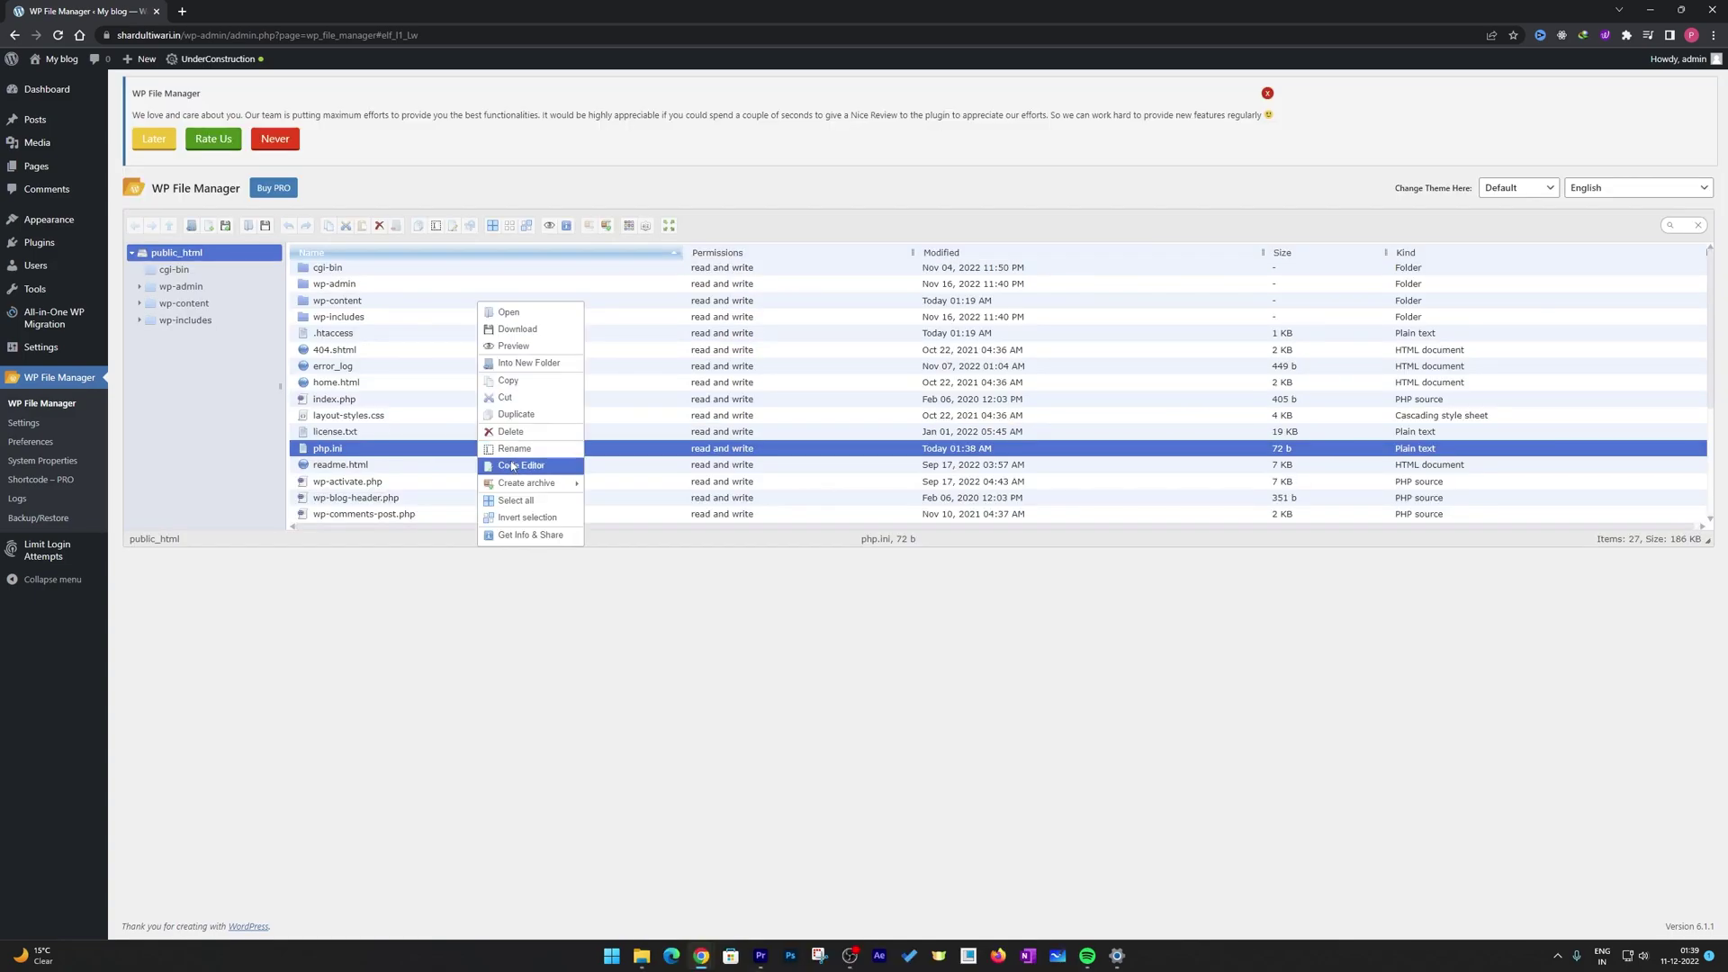
pyautogui.click(512, 465)
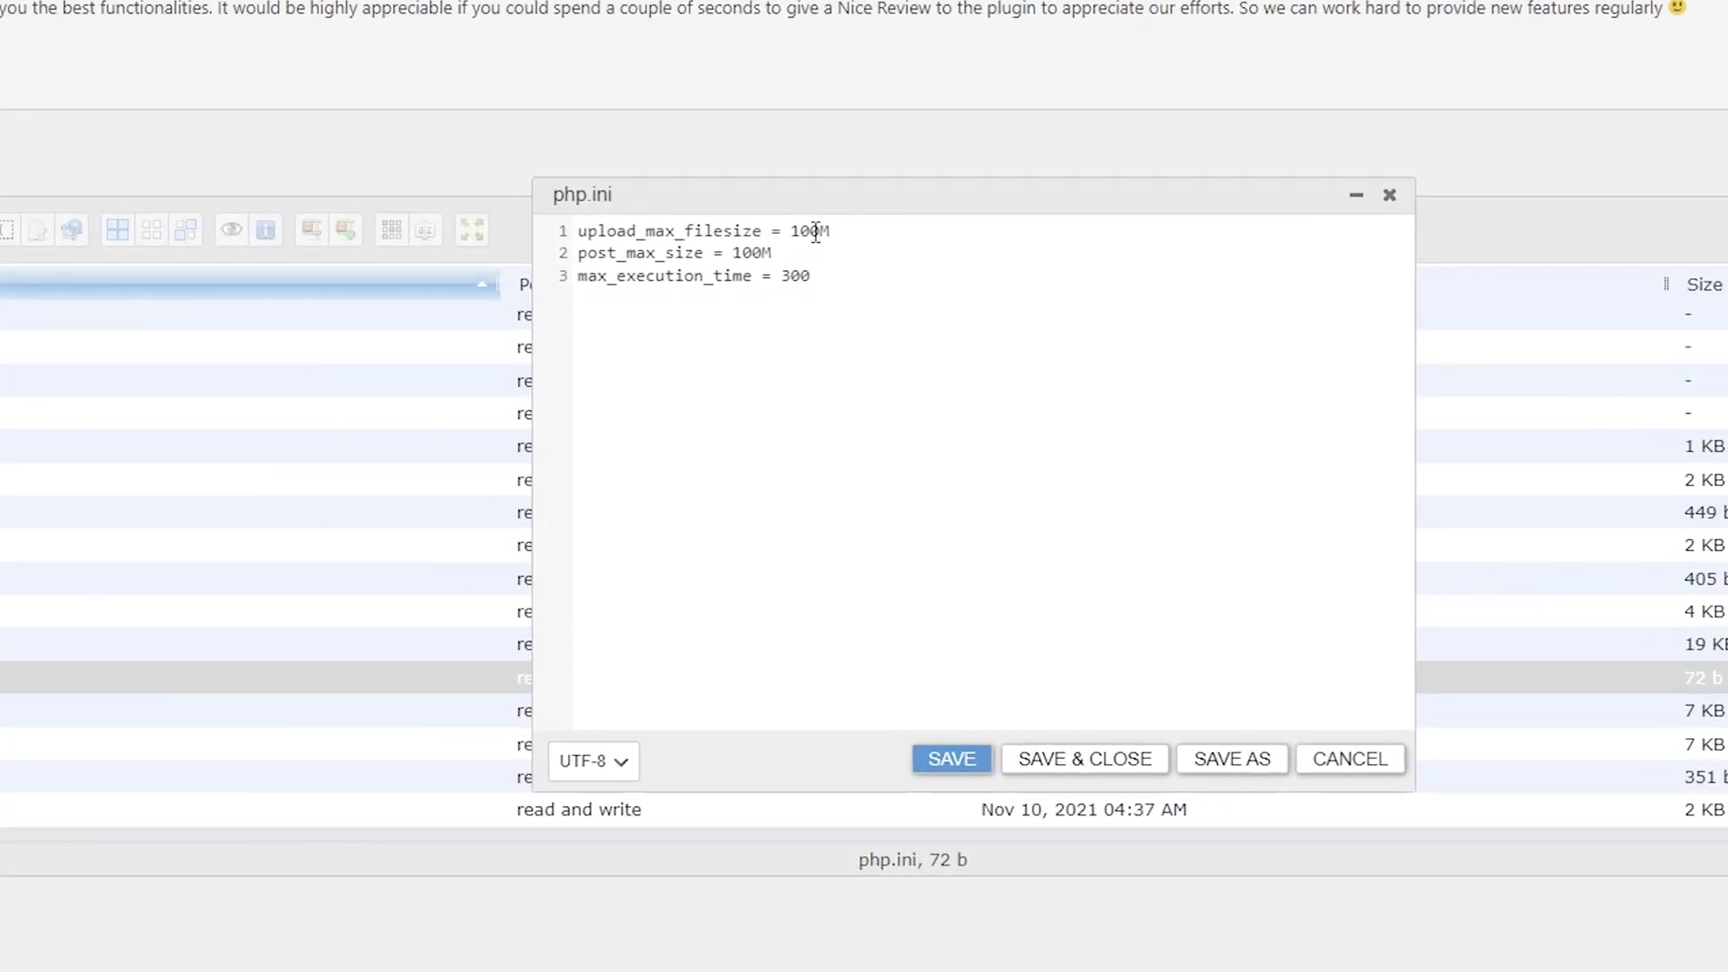
pyautogui.click(801, 232)
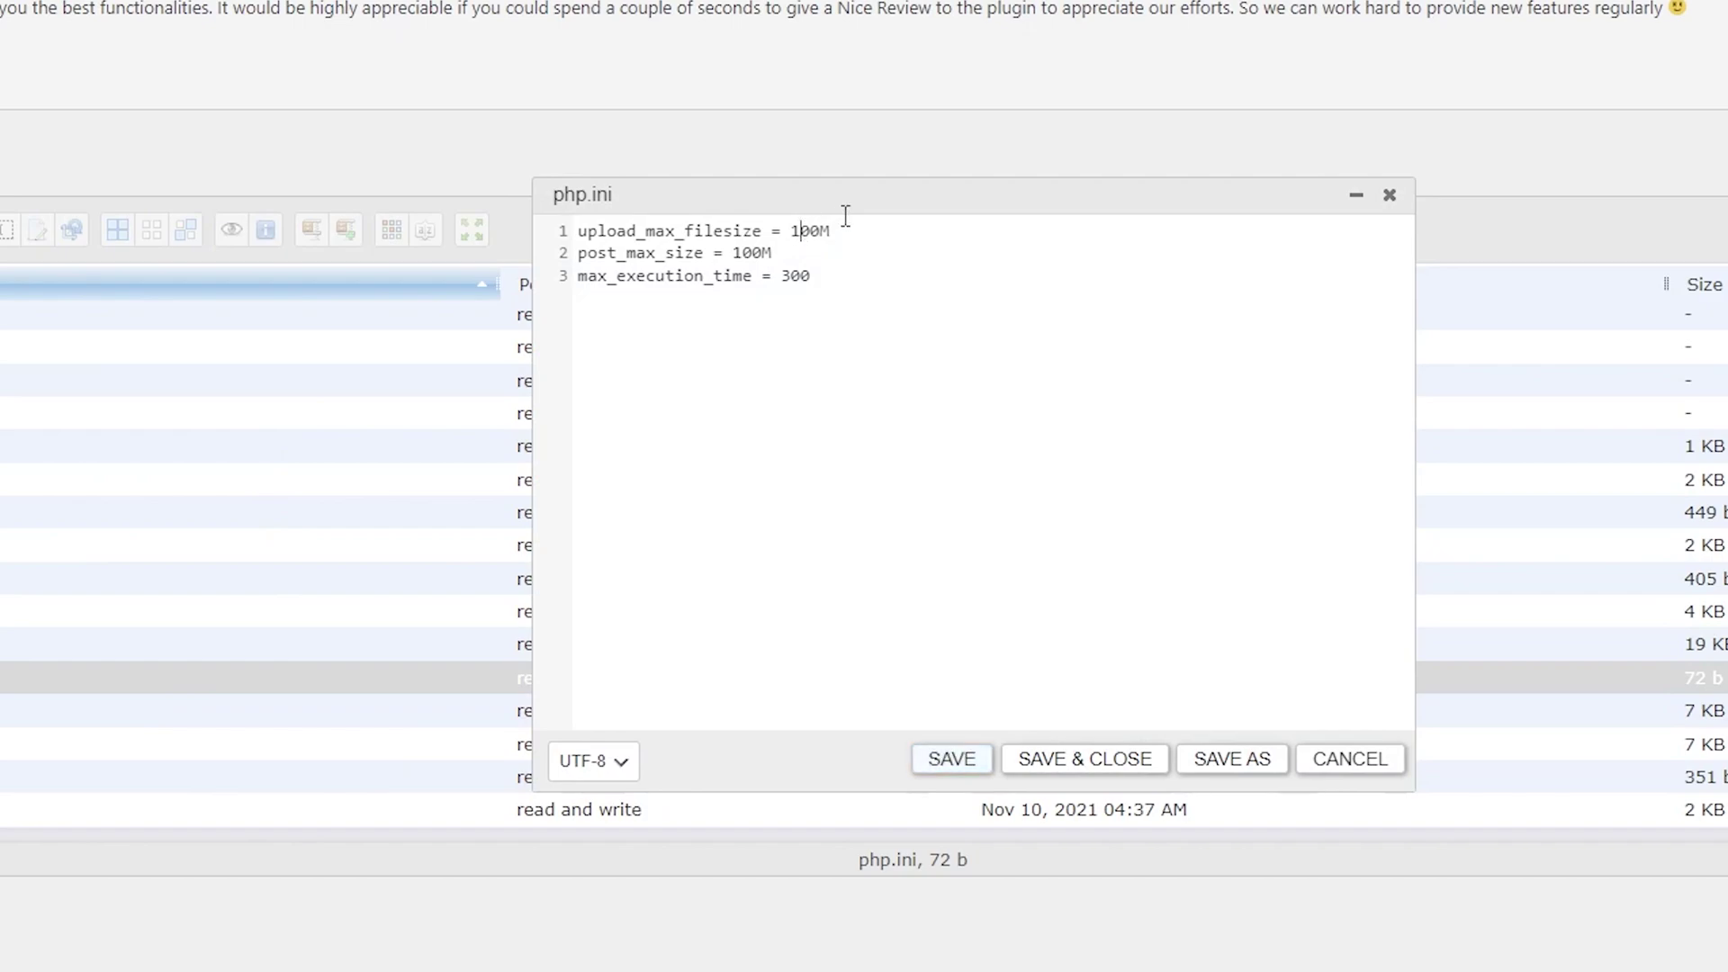
pyautogui.press('BackSpace')
pyautogui.write('3')
pyautogui.click(952, 758)
# Change post_max_size to 300M, save and close the editor, and reload the page
pyautogui.click(1007, 231)
pyautogui.press('Down')
pyautogui.press('Left')
pyautogui.press('Left')
pyautogui.press('Left')
pyautogui.press('BackSpace')
pyautogui.write('3')
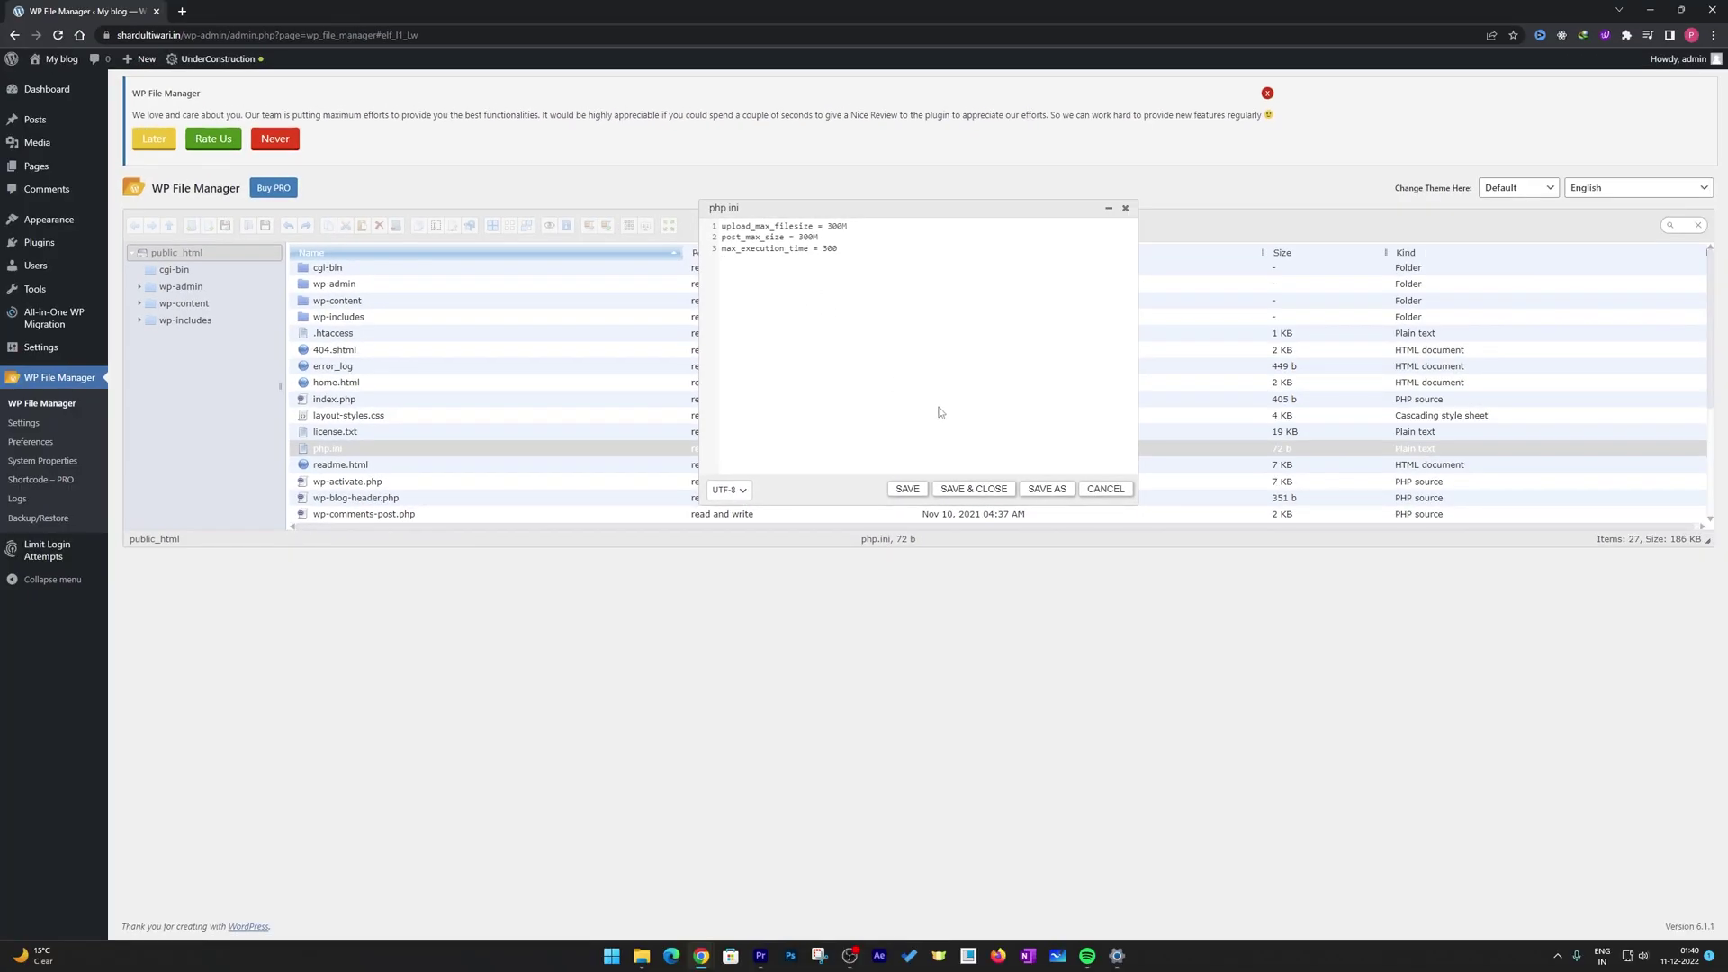
pyautogui.click(981, 490)
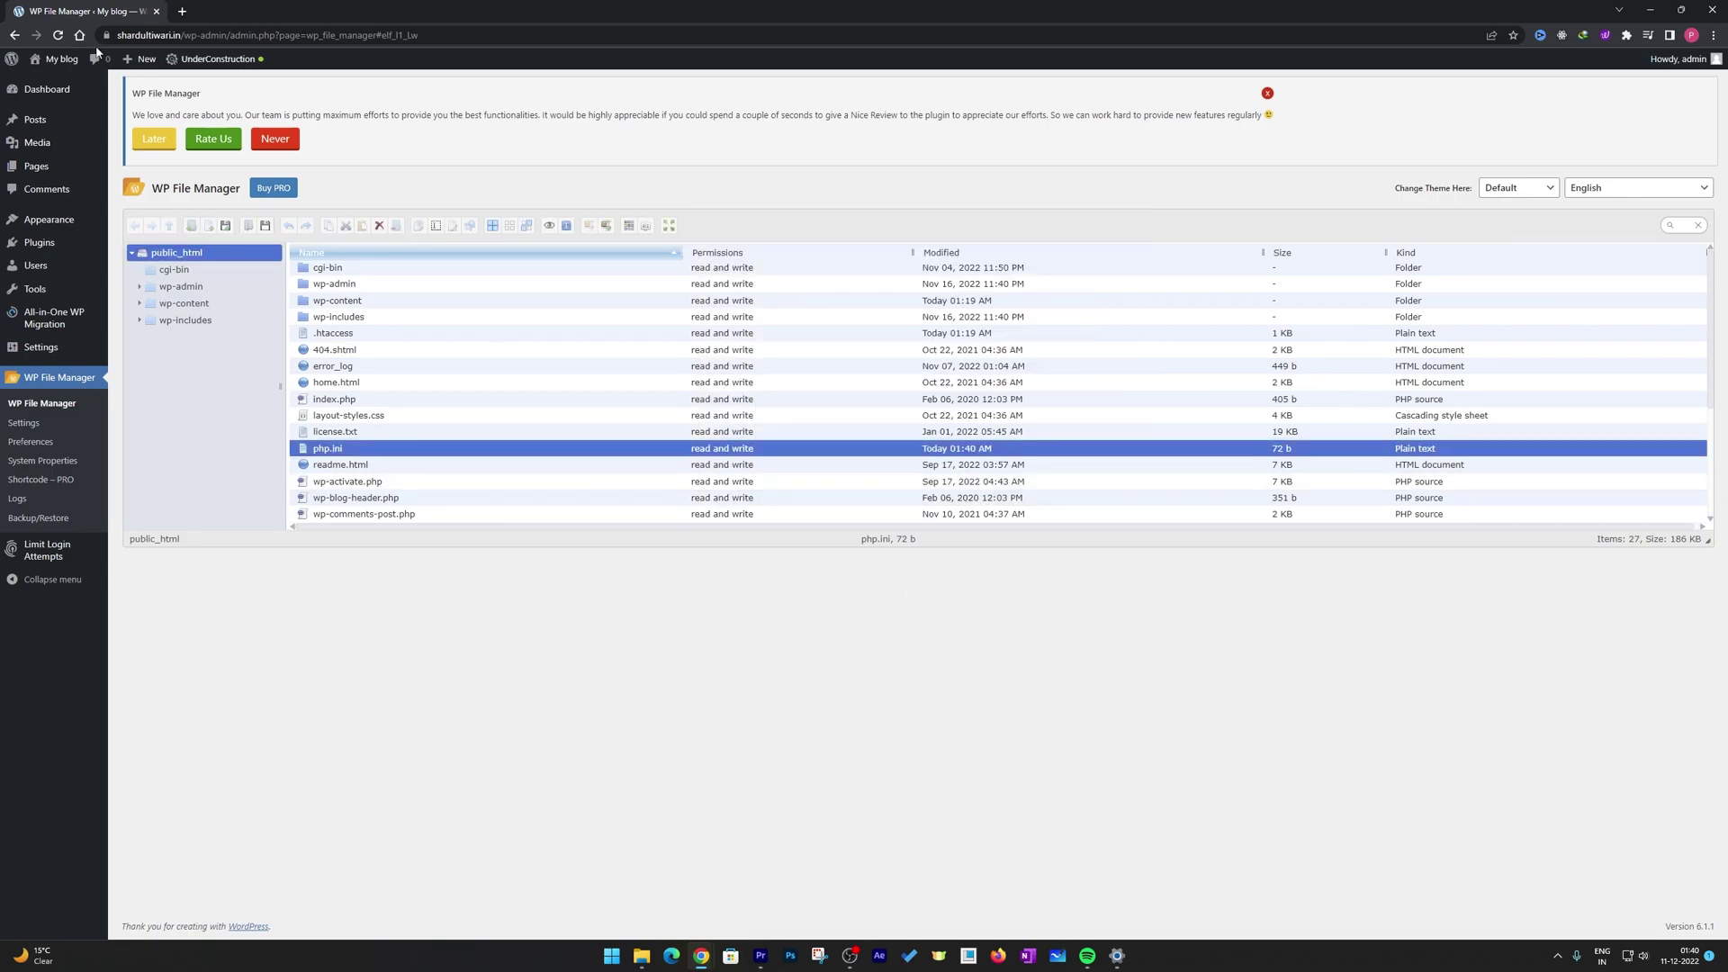
pyautogui.click(58, 35)
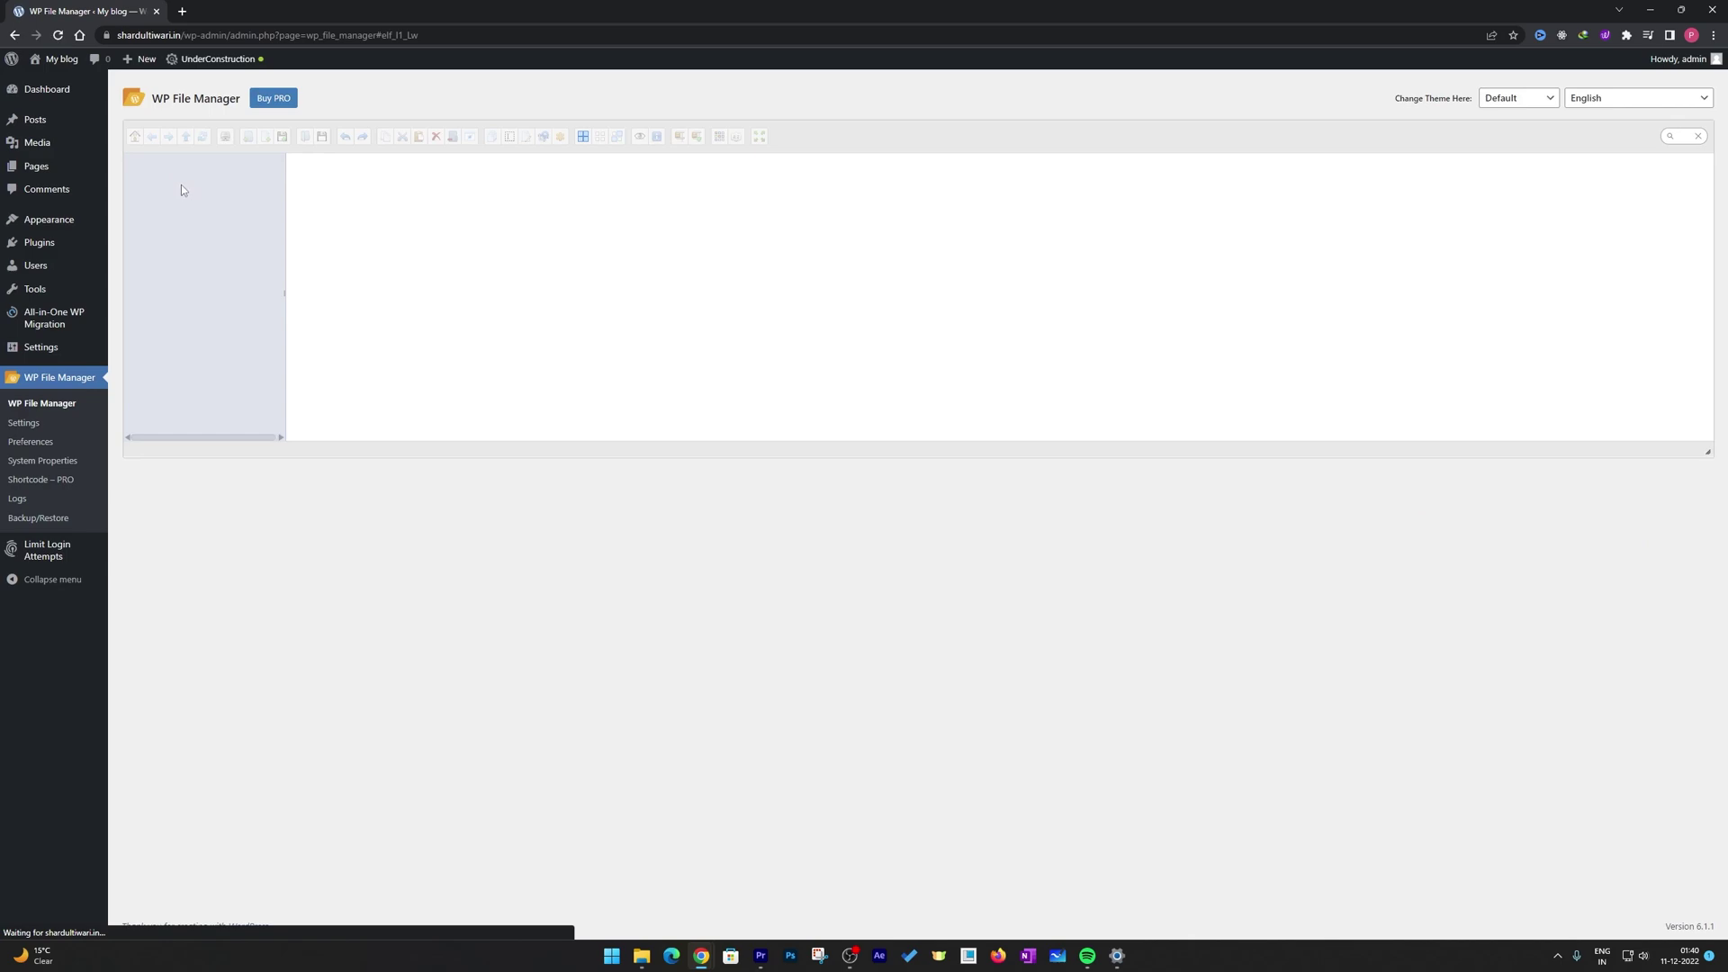
# Open the All-in-One WP Migration Import page and highlight its 'Maximum upload file size: 300 MB' text
pyautogui.moveTo(54, 318)
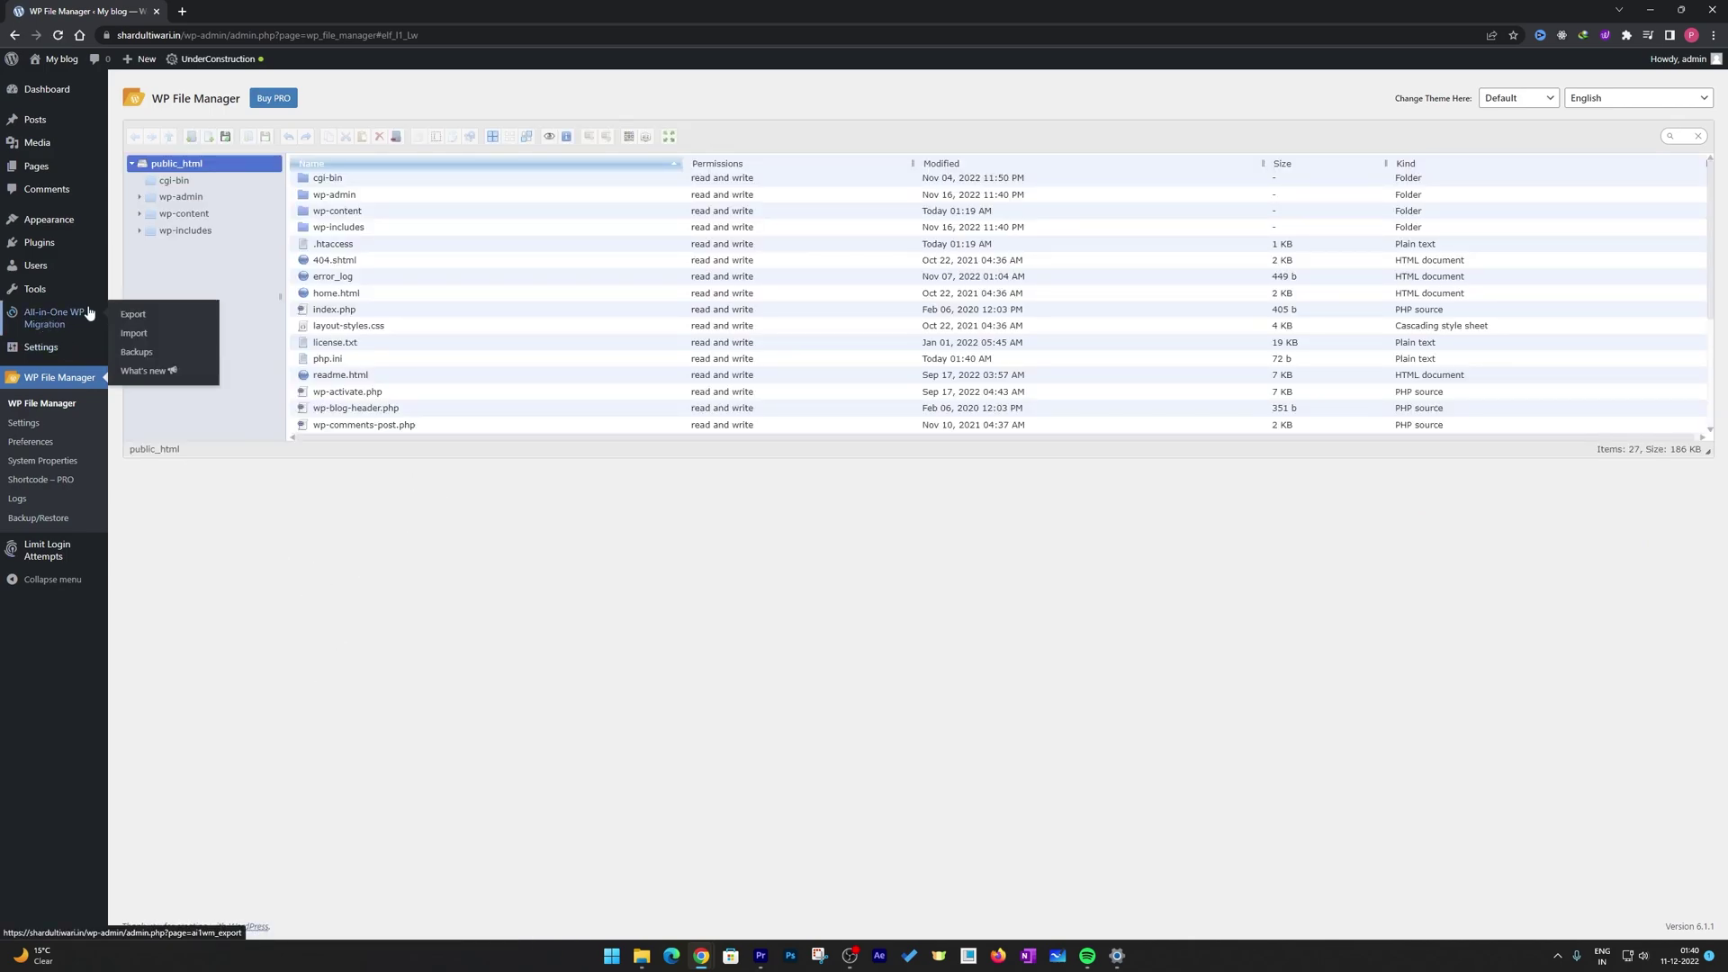
pyautogui.click(133, 333)
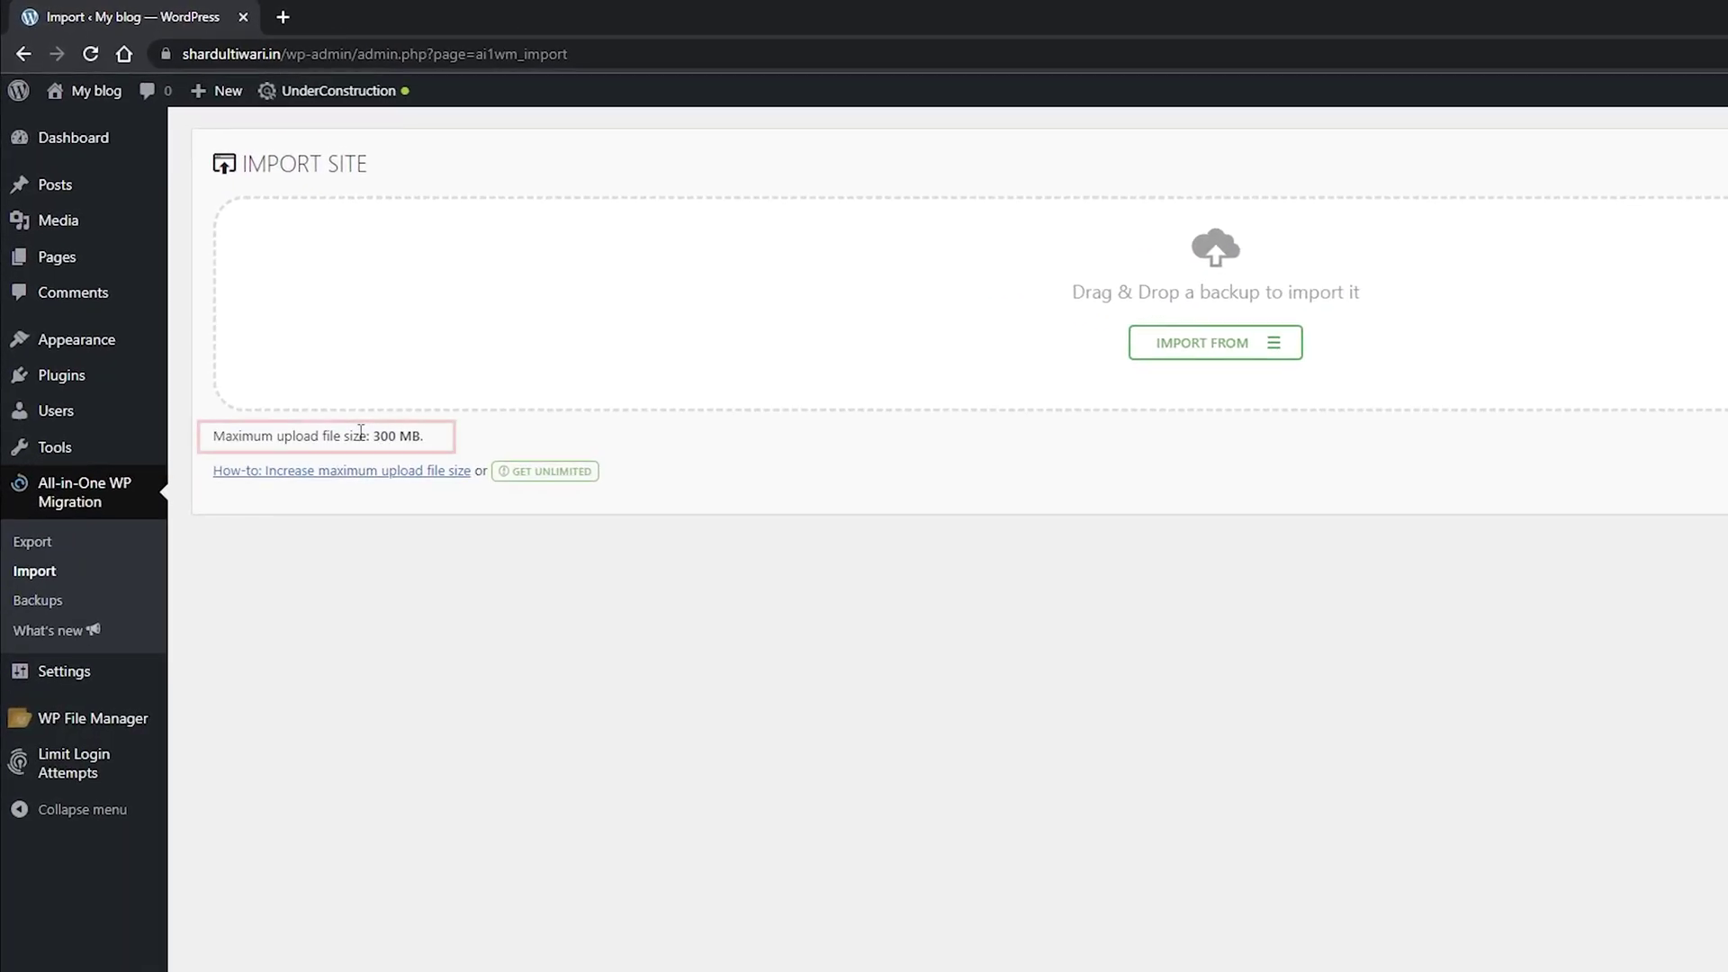
pyautogui.moveTo(299, 307); pyautogui.dragTo(281, 307)
pyautogui.moveTo(391, 431); pyautogui.dragTo(330, 435)
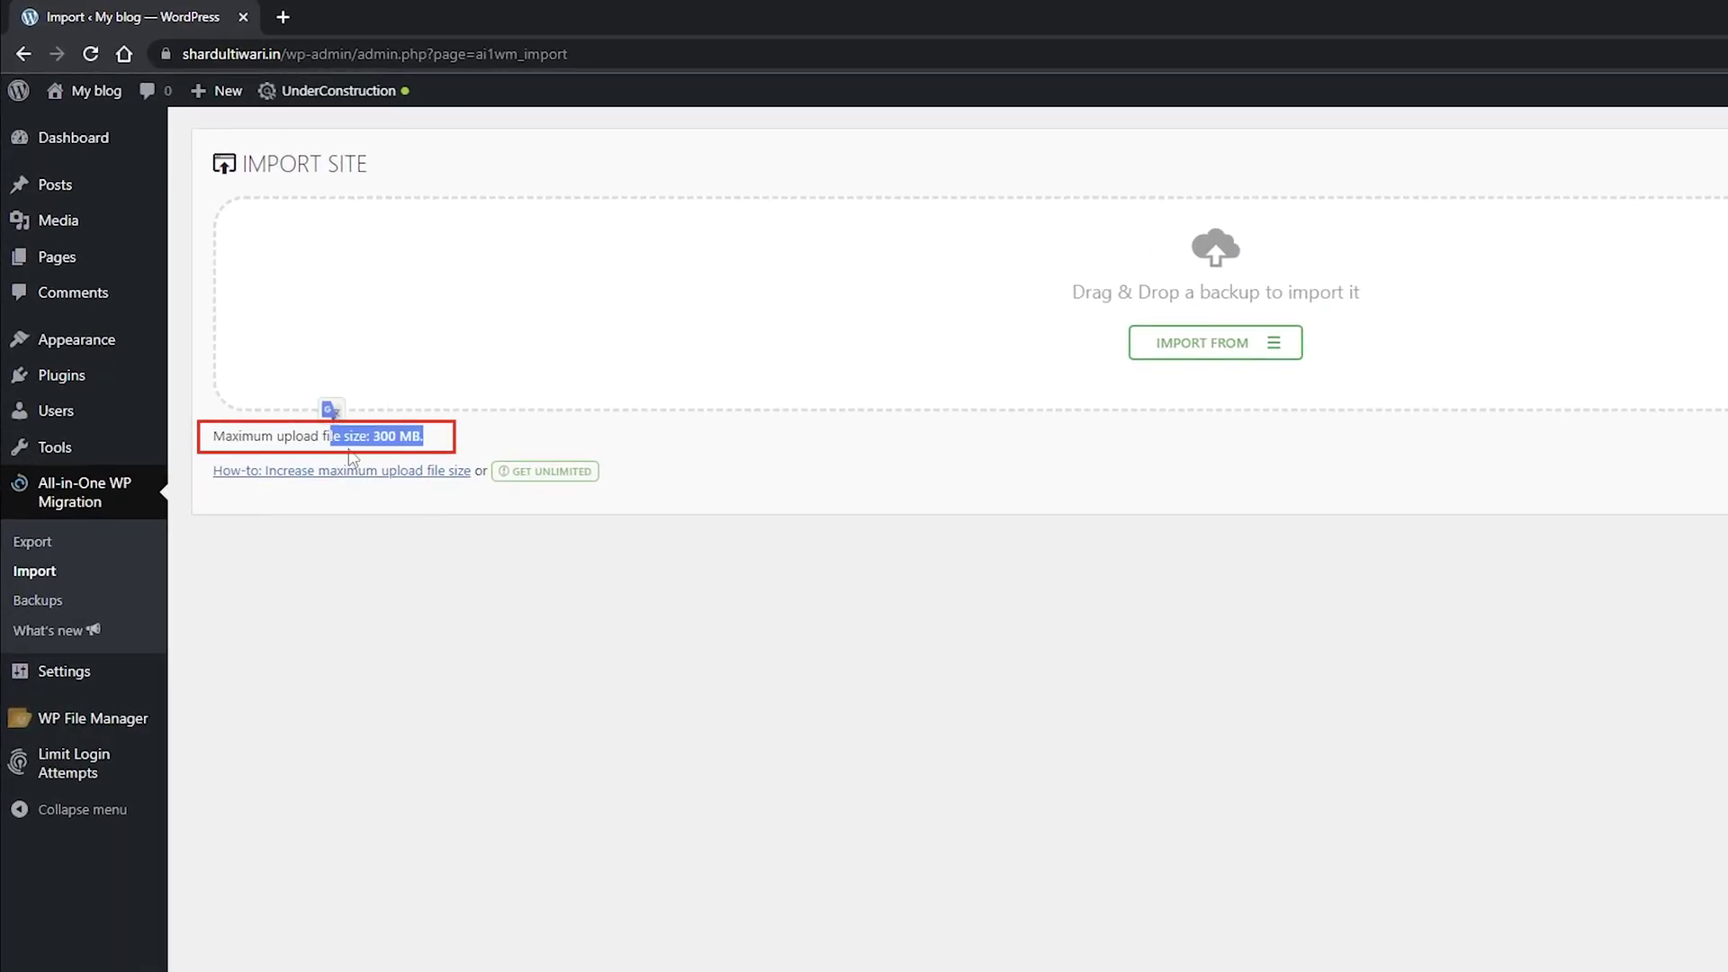
pyautogui.click(440, 437)
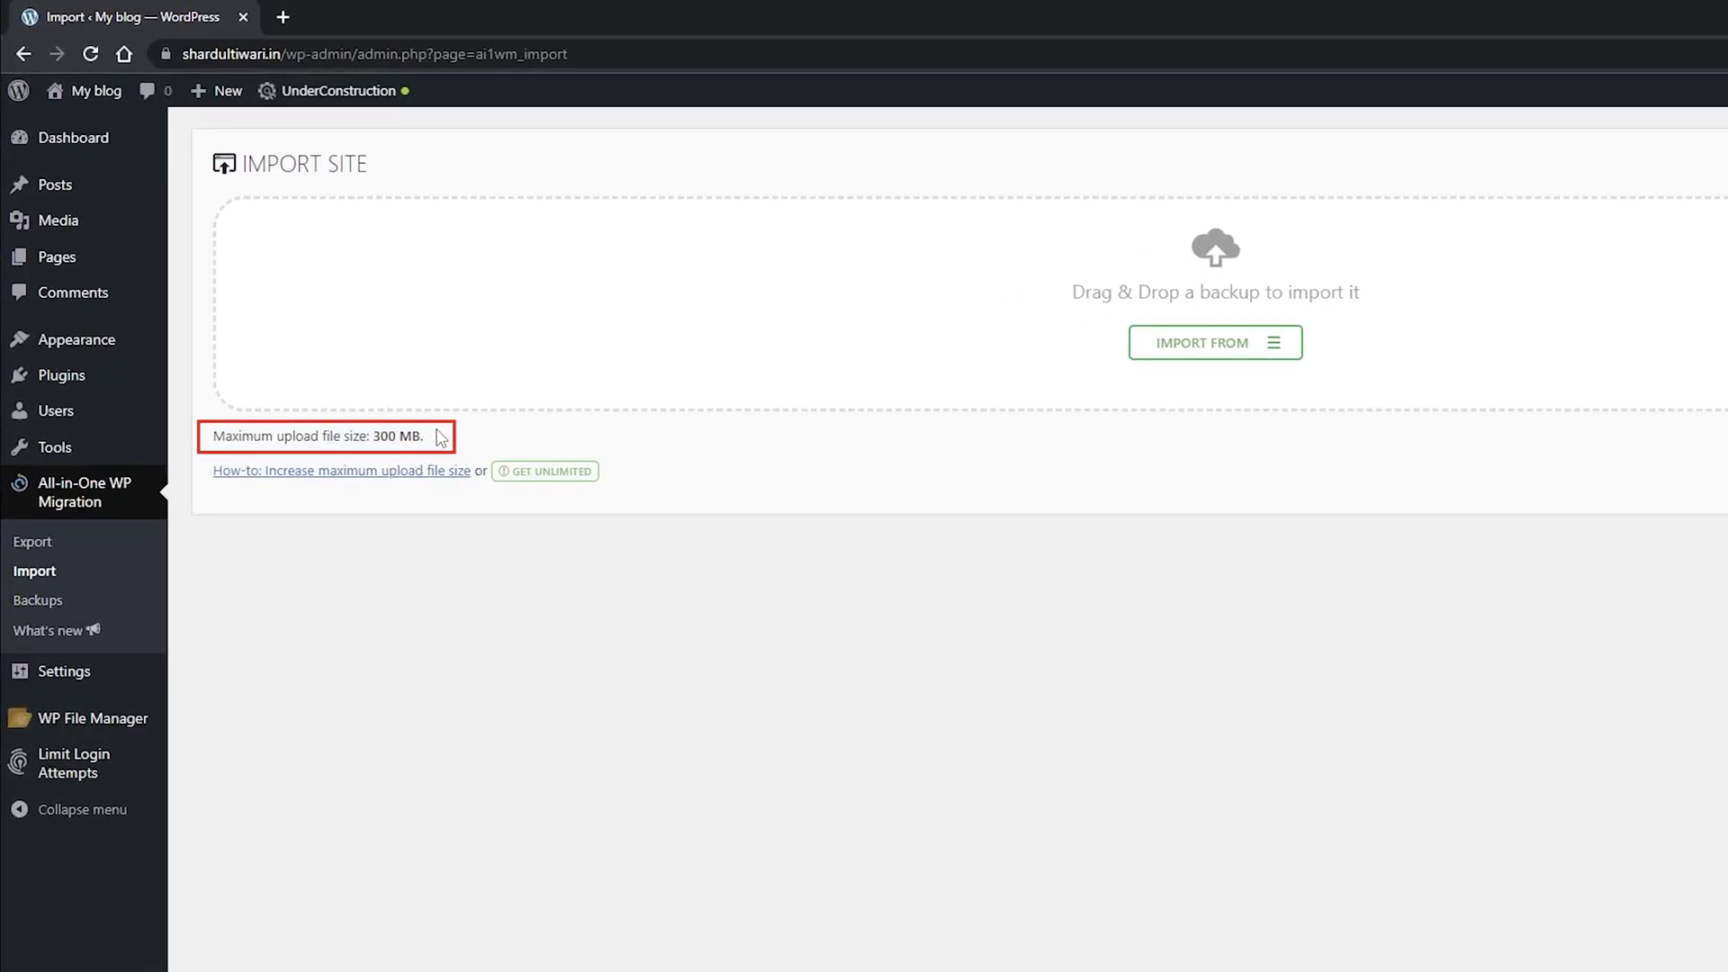
pyautogui.moveTo(440, 437); pyautogui.dragTo(361, 436)
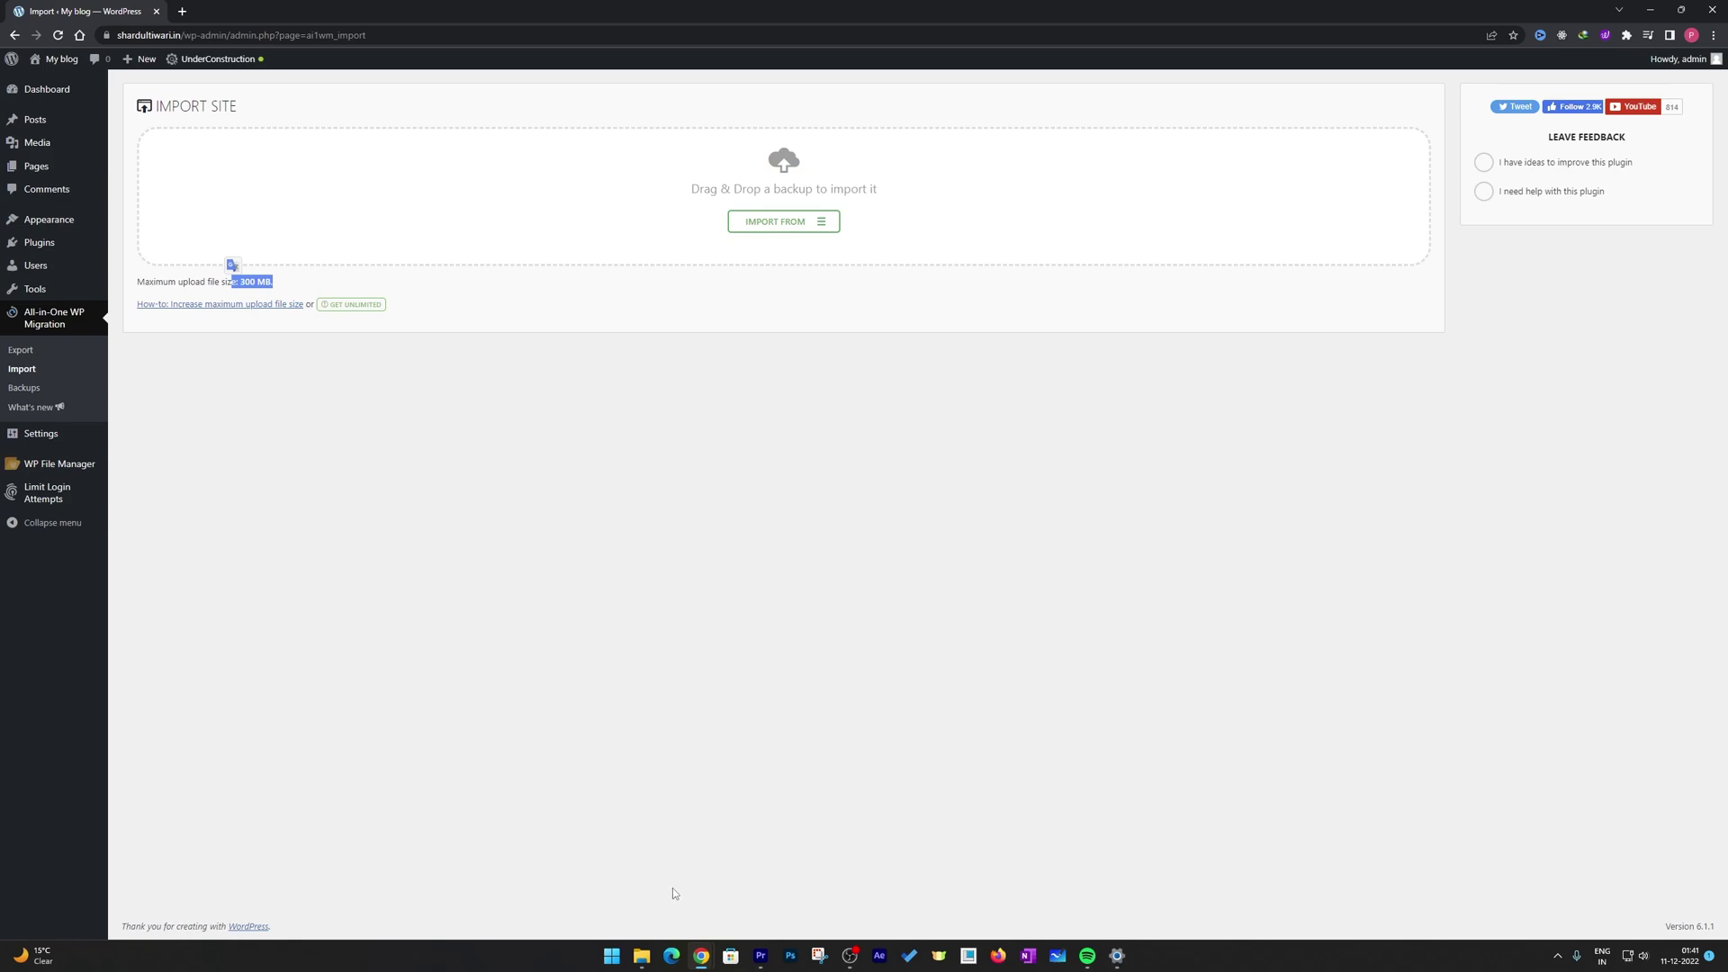
pyautogui.click(613, 582)
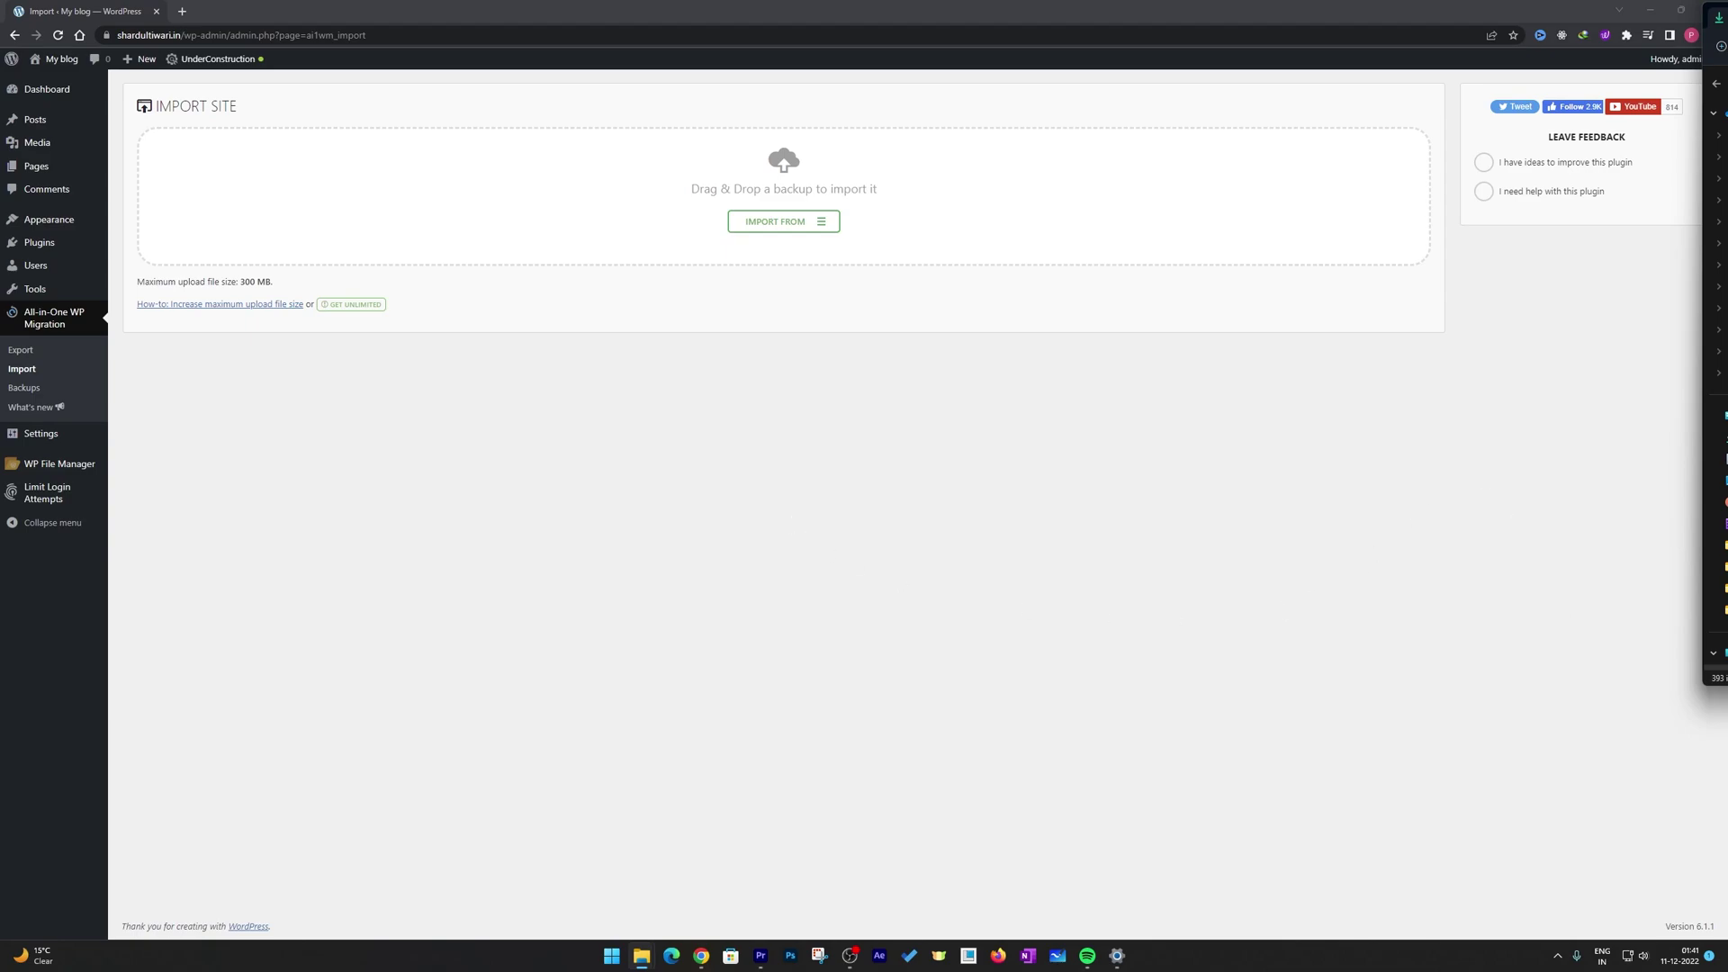
# Drop the backup file from the downloads panel onto the Import Site drop zone to start importing
pyautogui.moveTo(1715, 567); pyautogui.dragTo(652, 231)
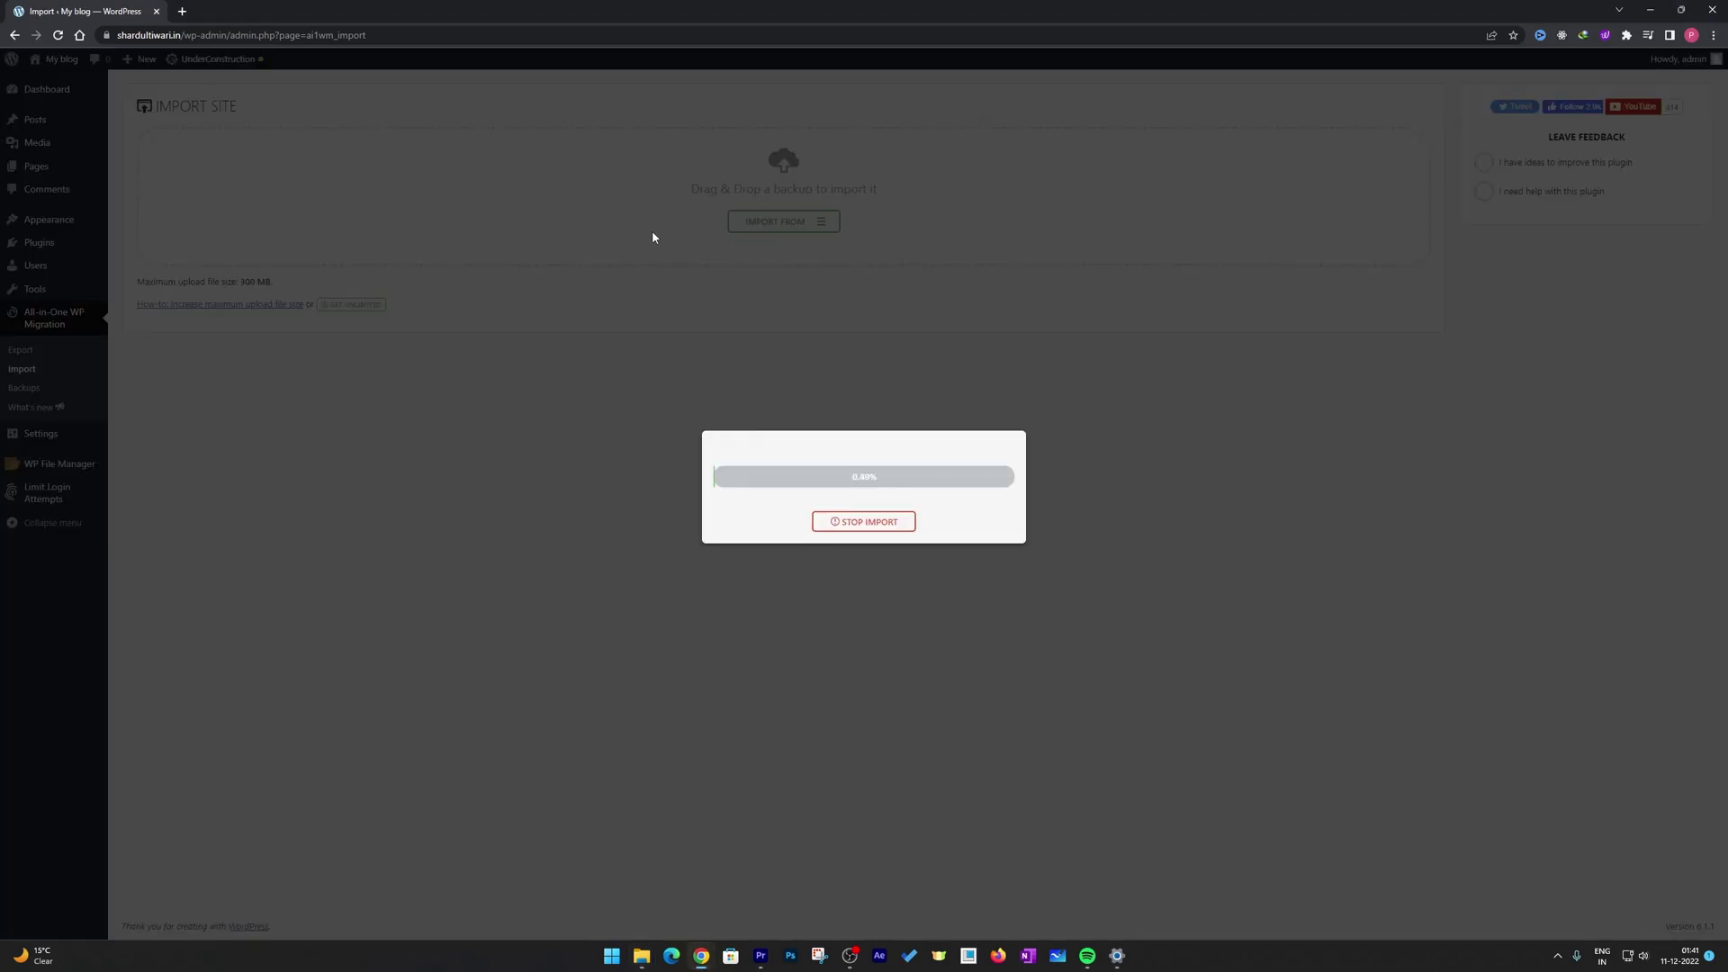